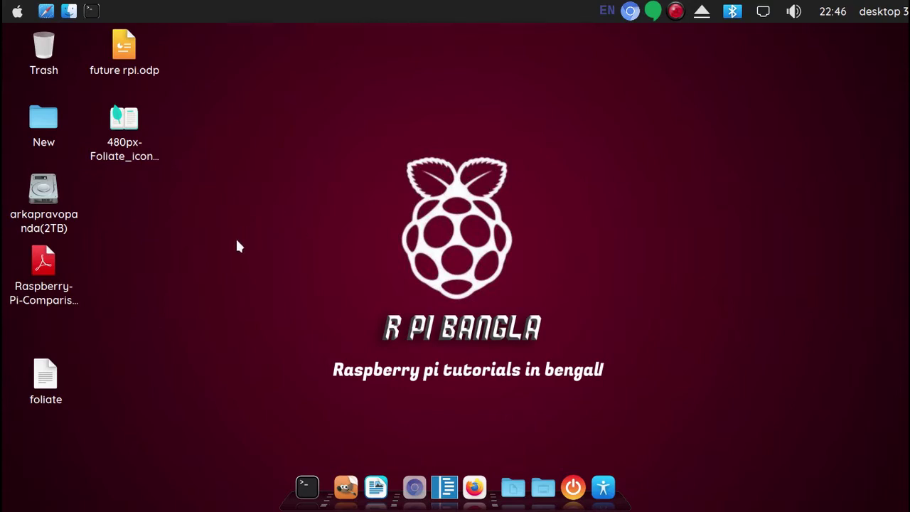
Launch Chromium and run a Google search for 'photopea'.
{"action": "left_click", "coordinate": [46, 10]}
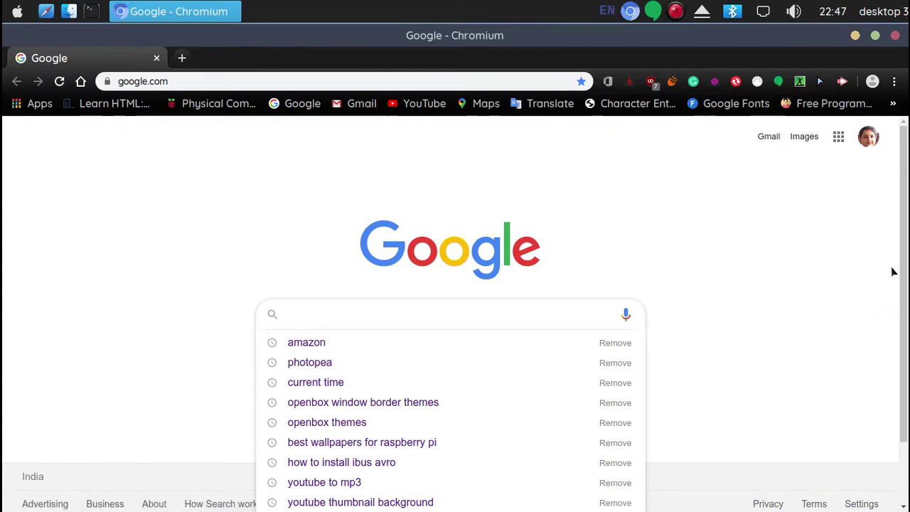
{"action": "type", "text": "ph"}
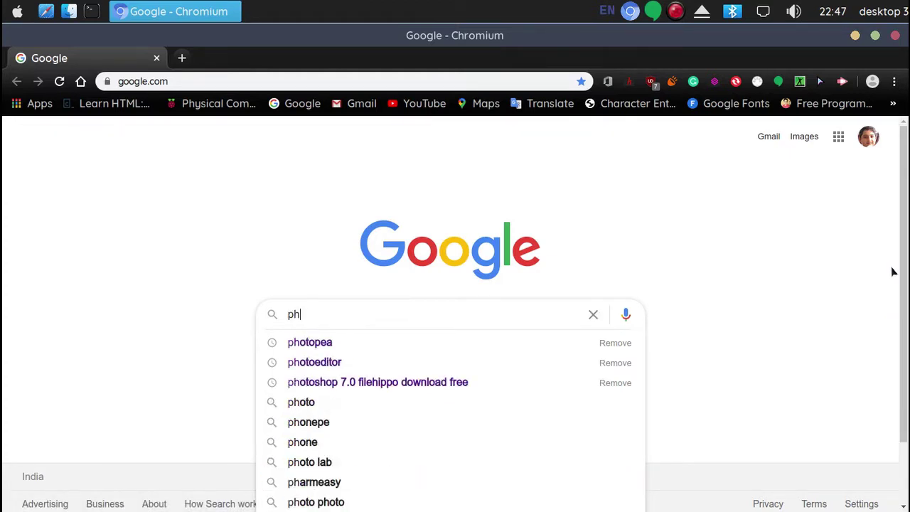
{"action": "type", "text": "otop"}
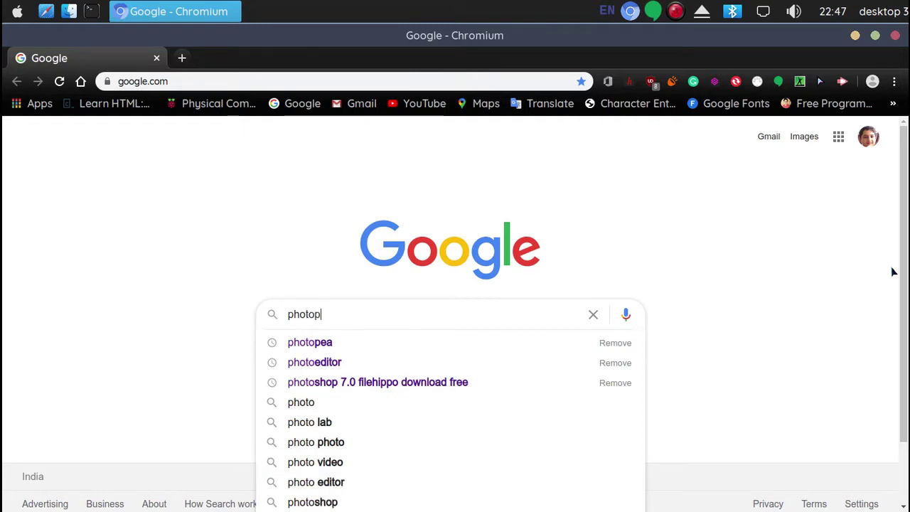
{"action": "type", "text": "ea"}
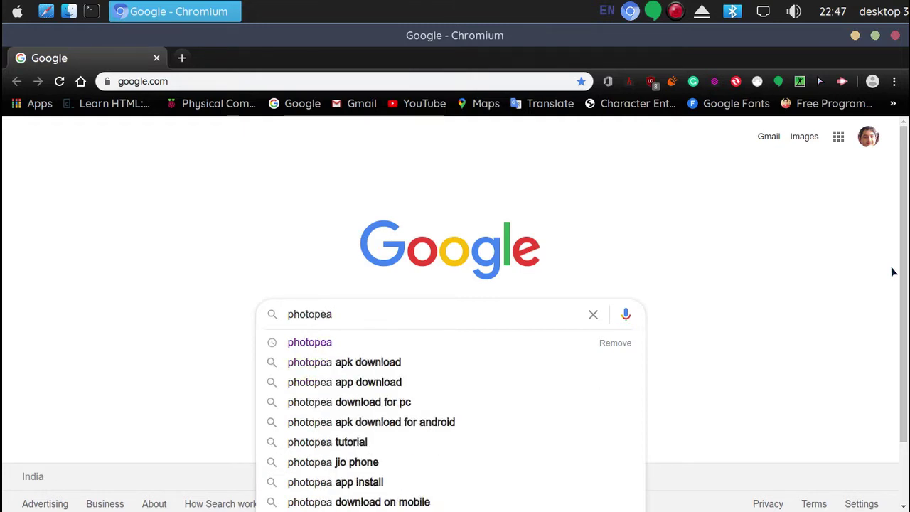
{"action": "key", "text": "Return"}
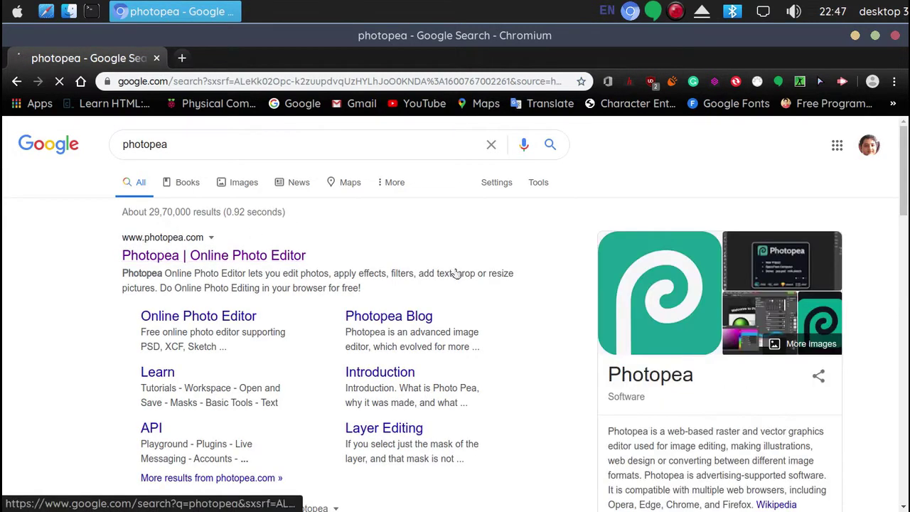
Open the 'Photopea | Online Photo Editor' result to load photopea.com.
{"action": "left_click", "coordinate": [152, 256]}
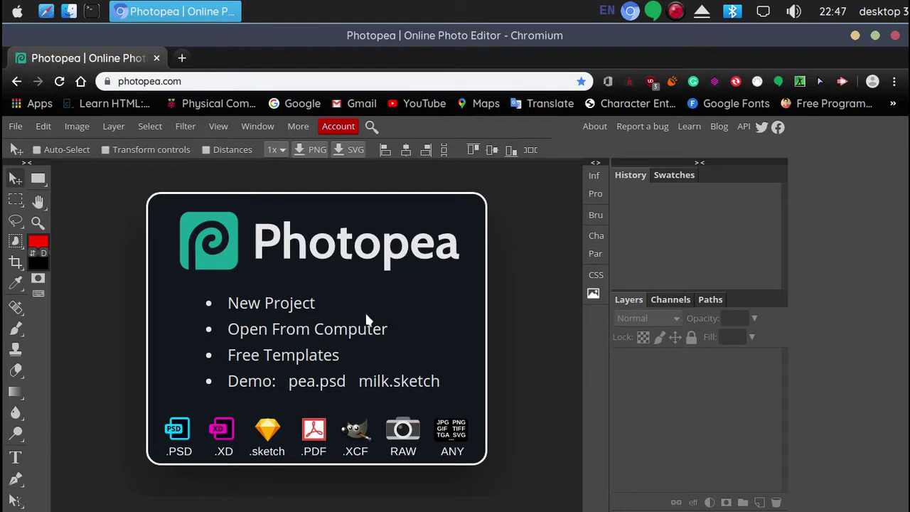
Start a New Project with 1280×720 px defaults and browse its Templates grid and Social presets.
{"action": "left_click", "coordinate": [270, 303]}
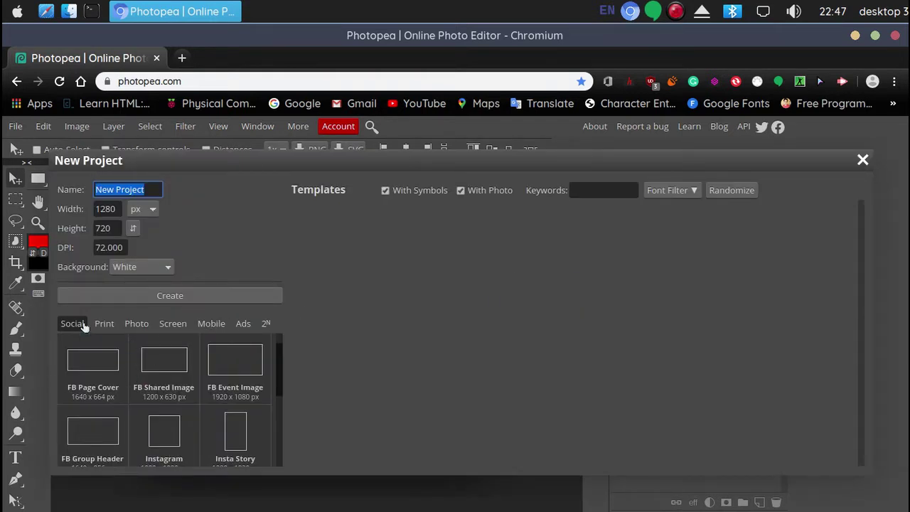
{"action": "scroll", "coordinate": [213, 364], "scroll_direction": "down", "scroll_amount": 2}
{"action": "scroll", "coordinate": [210, 368], "scroll_direction": "up", "scroll_amount": 2}
{"action": "scroll", "coordinate": [135, 387], "scroll_direction": "down", "scroll_amount": 1}
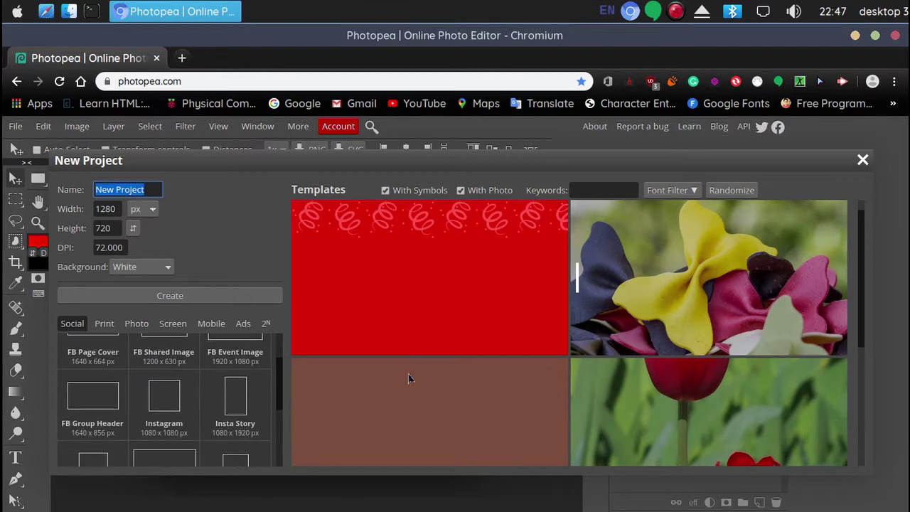
{"action": "scroll", "coordinate": [704, 292], "scroll_direction": "down", "scroll_amount": 2}
{"action": "scroll", "coordinate": [569, 326], "scroll_direction": "down", "scroll_amount": 1}
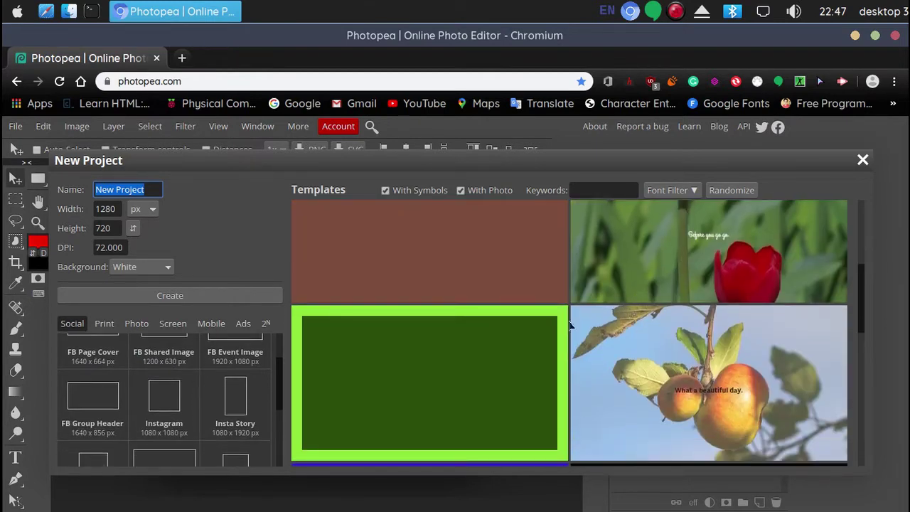
{"action": "scroll", "coordinate": [569, 326], "scroll_direction": "down", "scroll_amount": 2}
{"action": "scroll", "coordinate": [569, 326], "scroll_direction": "down", "scroll_amount": 2}
{"action": "scroll", "coordinate": [341, 427], "scroll_direction": "down", "scroll_amount": 1}
{"action": "scroll", "coordinate": [342, 427], "scroll_direction": "down", "scroll_amount": 1}
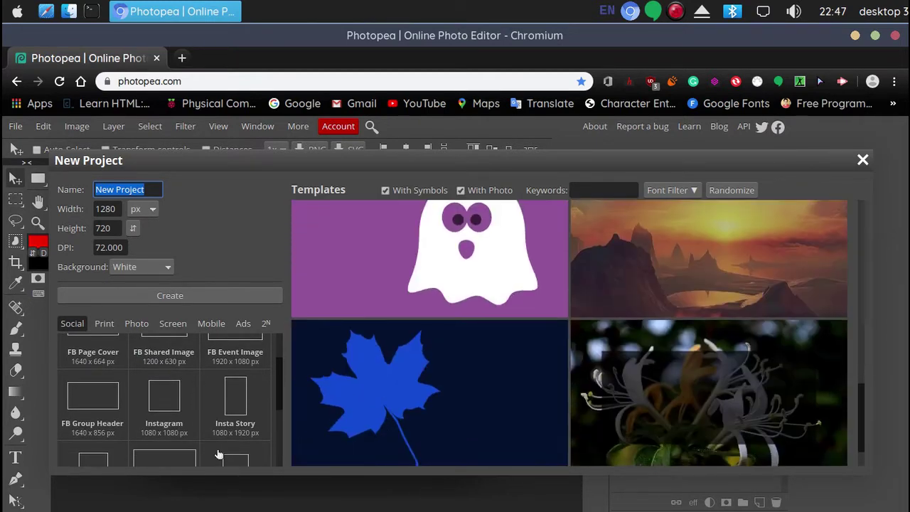
{"action": "scroll", "coordinate": [201, 401], "scroll_direction": "up", "scroll_amount": 1}
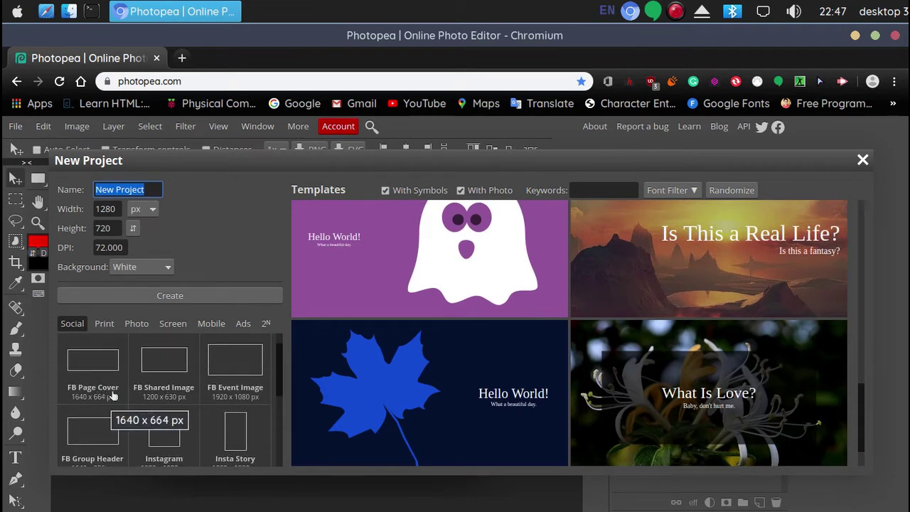
{"action": "scroll", "coordinate": [179, 397], "scroll_direction": "down", "scroll_amount": 3}
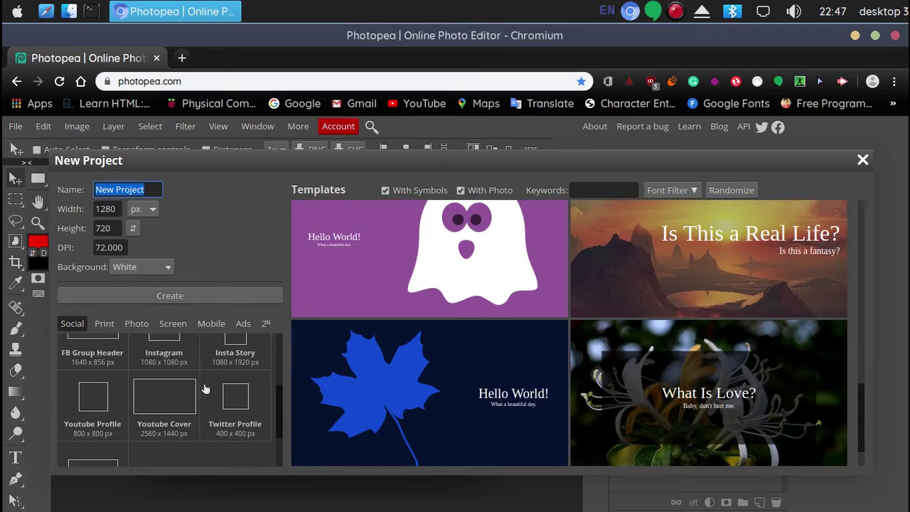
{"action": "scroll", "coordinate": [108, 403], "scroll_direction": "down", "scroll_amount": 1}
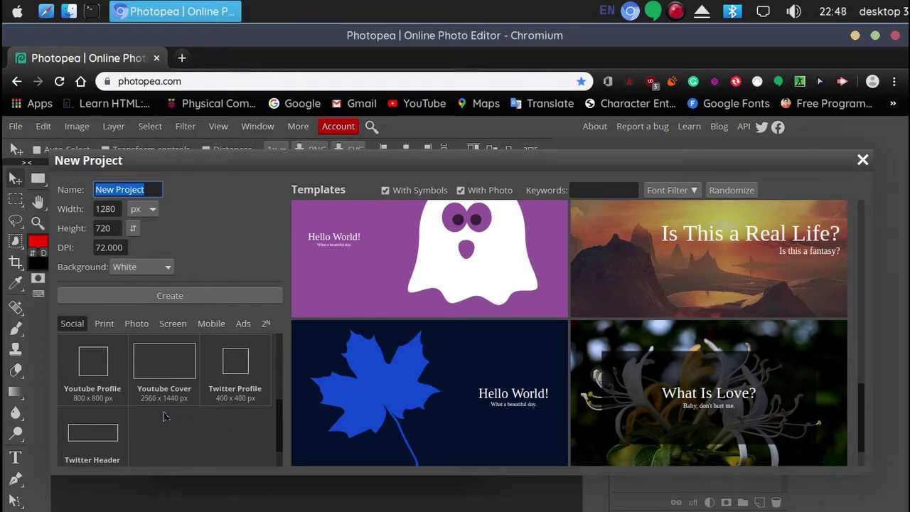
{"action": "scroll", "coordinate": [176, 441], "scroll_direction": "down", "scroll_amount": 3}
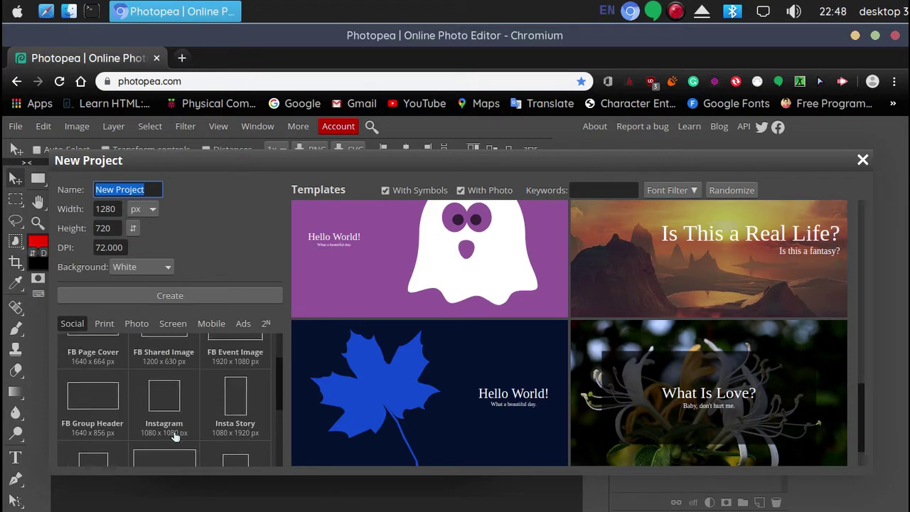
{"action": "scroll", "coordinate": [175, 436], "scroll_direction": "down", "scroll_amount": 1}
{"action": "scroll", "coordinate": [177, 429], "scroll_direction": "up", "scroll_amount": 2}
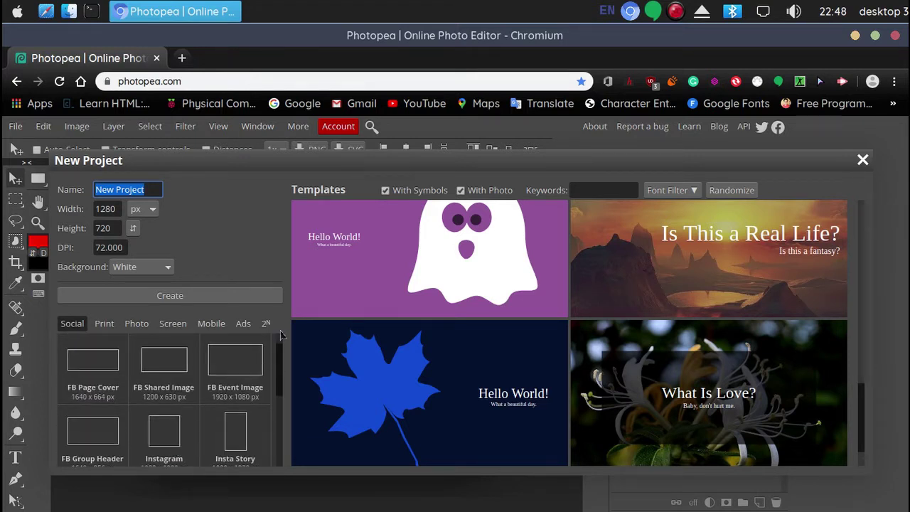
Browse the print paper, photo print, screen and phone size presets.
{"action": "left_click", "coordinate": [105, 324]}
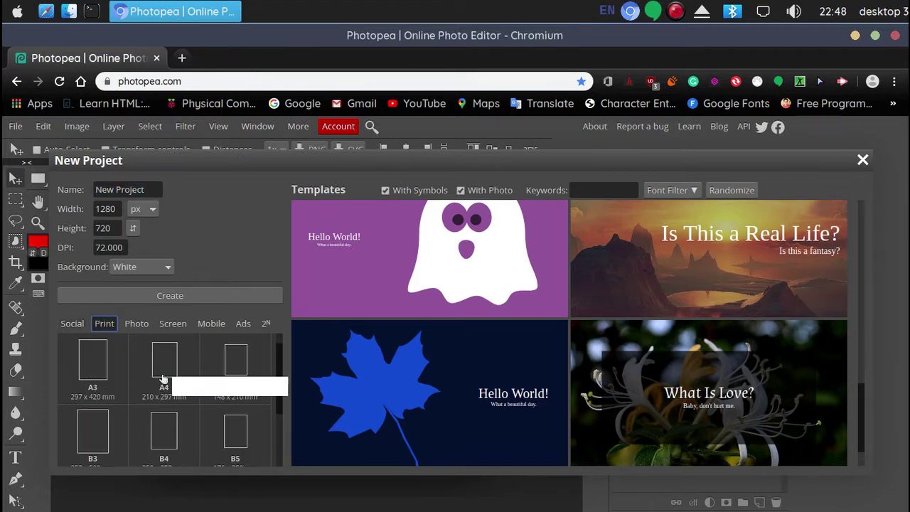
{"action": "scroll", "coordinate": [171, 384], "scroll_direction": "down", "scroll_amount": 1}
{"action": "scroll", "coordinate": [206, 418], "scroll_direction": "down", "scroll_amount": 1}
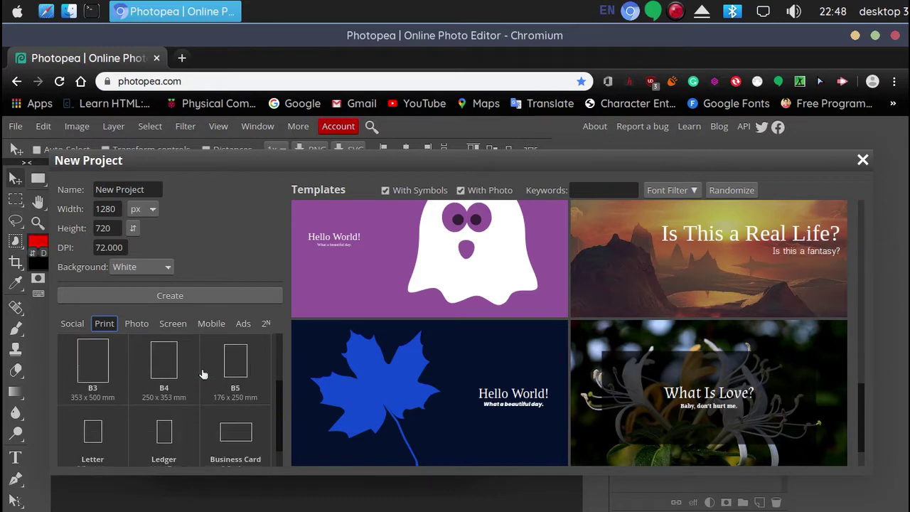
{"action": "left_click", "coordinate": [142, 324]}
{"action": "scroll", "coordinate": [156, 387], "scroll_direction": "down", "scroll_amount": 1}
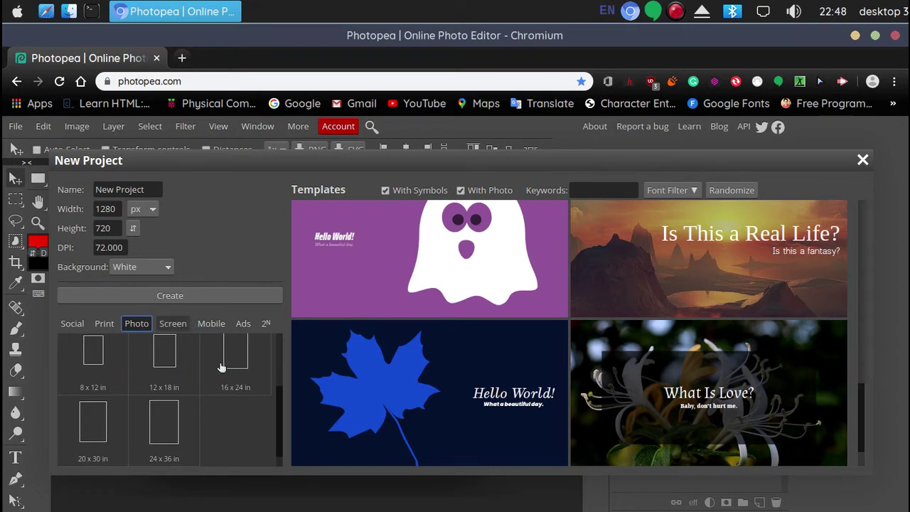
{"action": "left_click", "coordinate": [173, 324]}
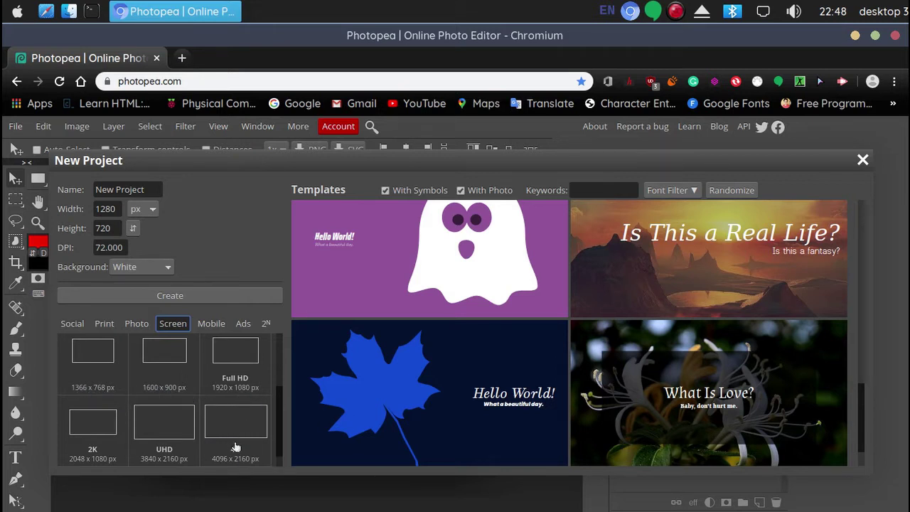
{"action": "left_click", "coordinate": [212, 324]}
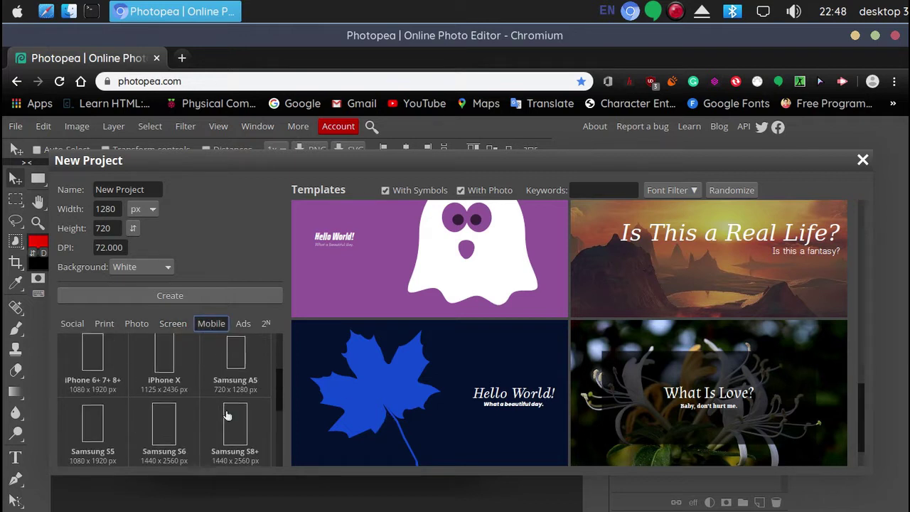
{"action": "scroll", "coordinate": [231, 418], "scroll_direction": "up", "scroll_amount": 2}
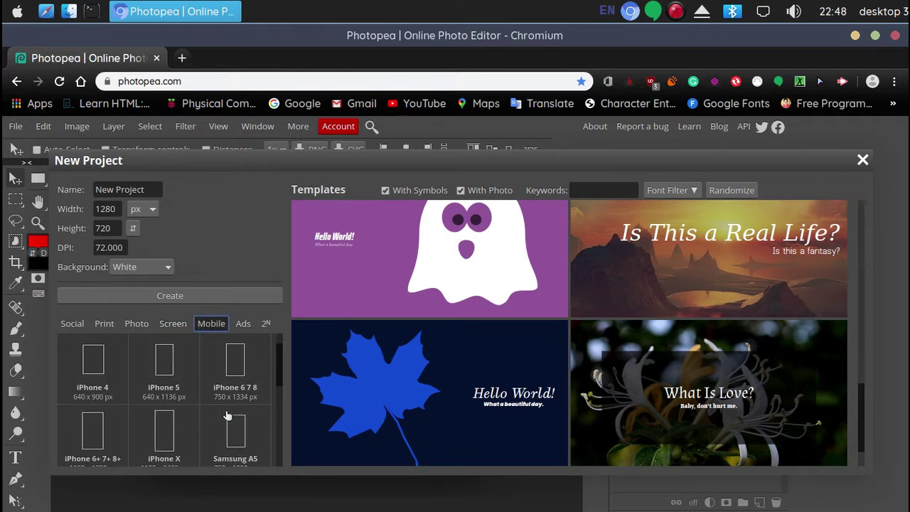
Browse the advertisement banner presets, then the 2ᴺ presets up to 4096×4096 px.
{"action": "left_click", "coordinate": [243, 324]}
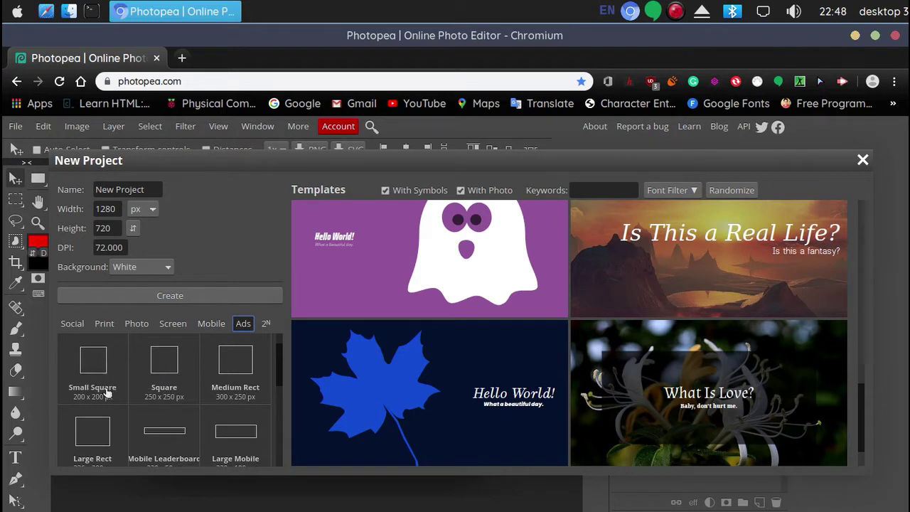
{"action": "scroll", "coordinate": [238, 404], "scroll_direction": "down", "scroll_amount": 1}
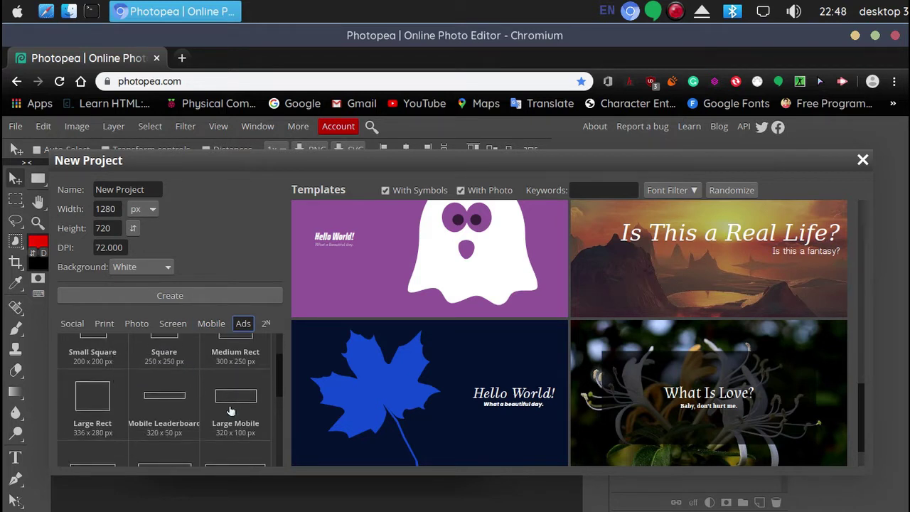
{"action": "scroll", "coordinate": [230, 411], "scroll_direction": "down", "scroll_amount": 1}
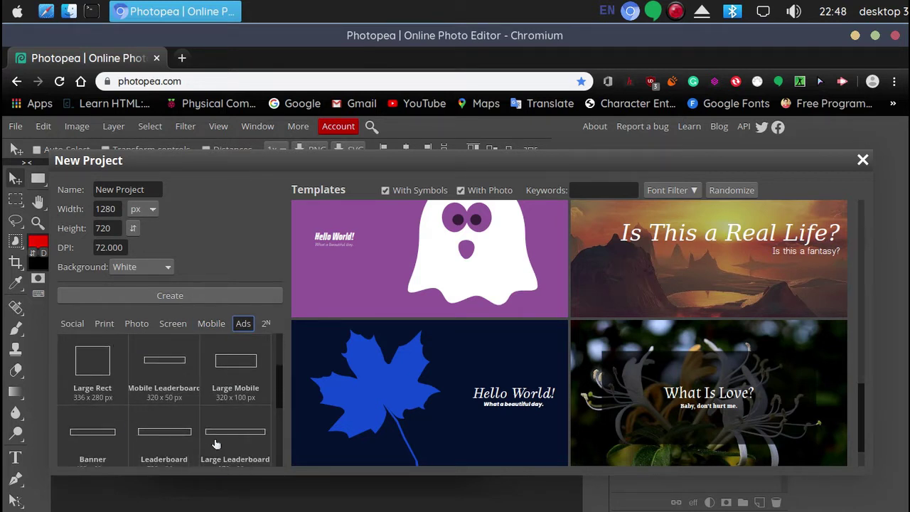
{"action": "scroll", "coordinate": [235, 398], "scroll_direction": "down", "scroll_amount": 1}
{"action": "left_click", "coordinate": [265, 323]}
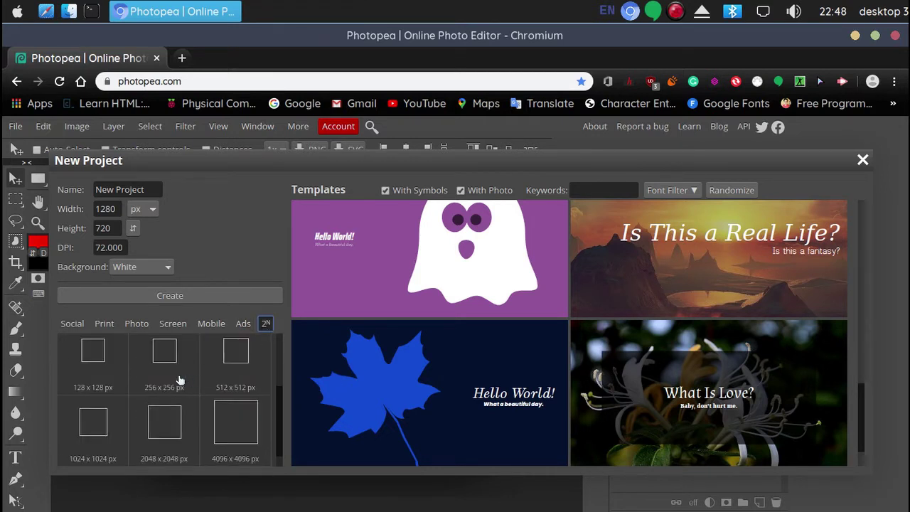
{"action": "scroll", "coordinate": [156, 396], "scroll_direction": "up", "scroll_amount": 1}
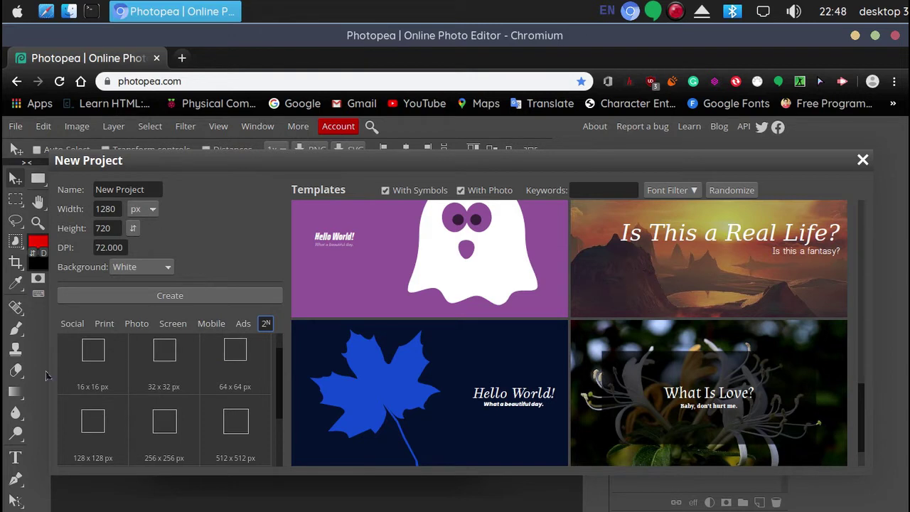
{"action": "scroll", "coordinate": [95, 426], "scroll_direction": "down", "scroll_amount": 1}
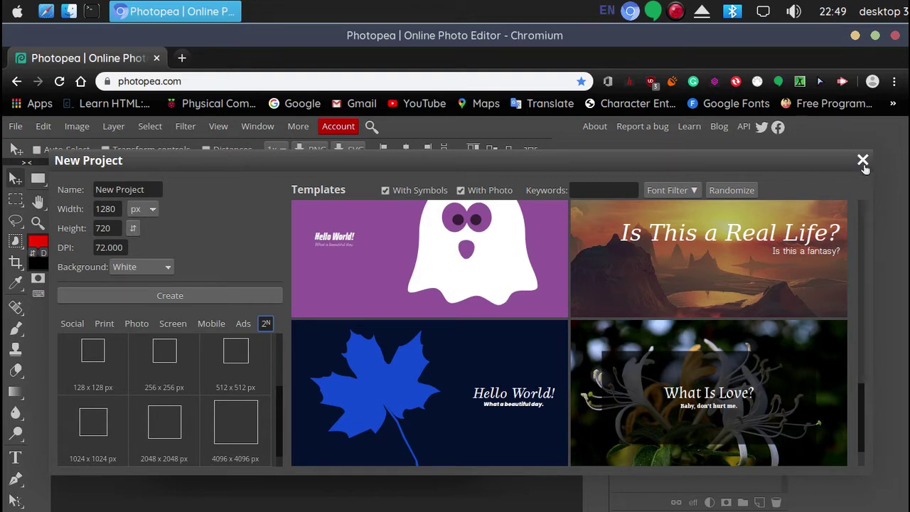
Create a 2560×1440 document from the Social > Youtube Cover preset.
{"action": "left_click", "coordinate": [863, 161]}
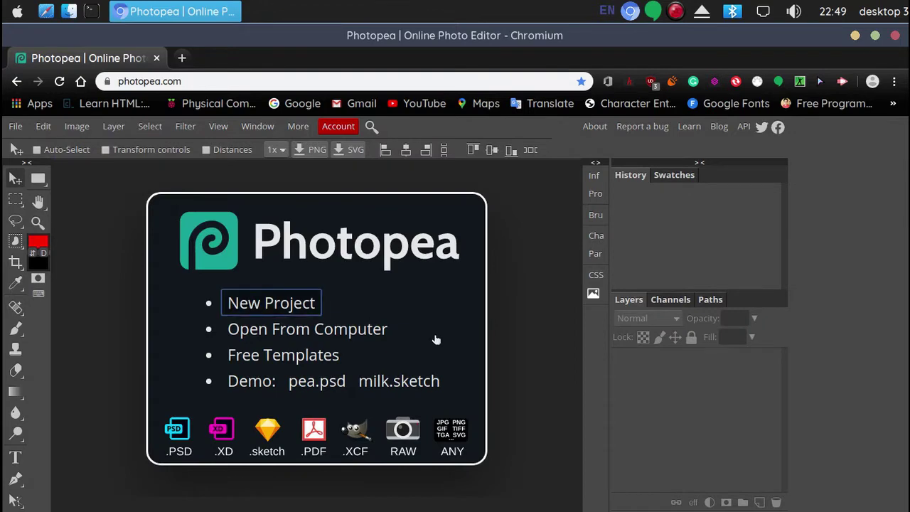
{"action": "key", "text": "Return"}
{"action": "scroll", "coordinate": [175, 406], "scroll_direction": "down", "scroll_amount": 2}
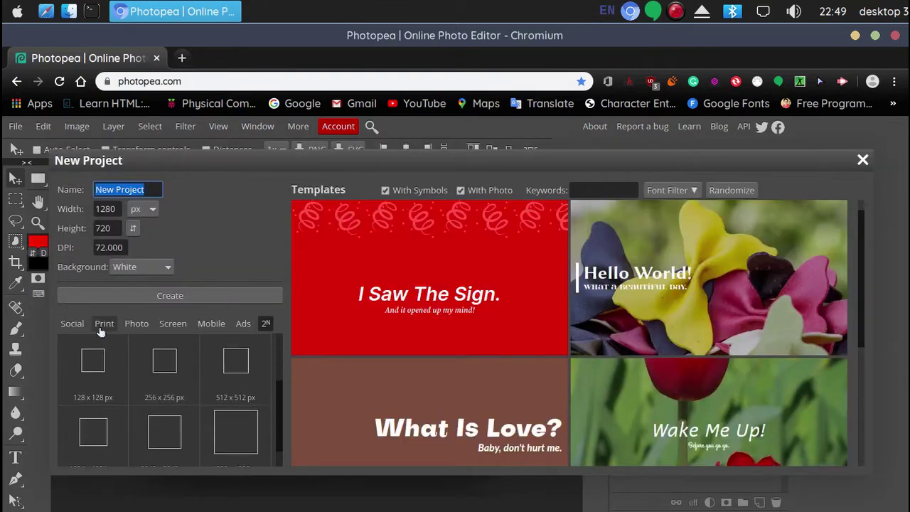
{"action": "left_click", "coordinate": [72, 324]}
{"action": "scroll", "coordinate": [170, 398], "scroll_direction": "down", "scroll_amount": 2}
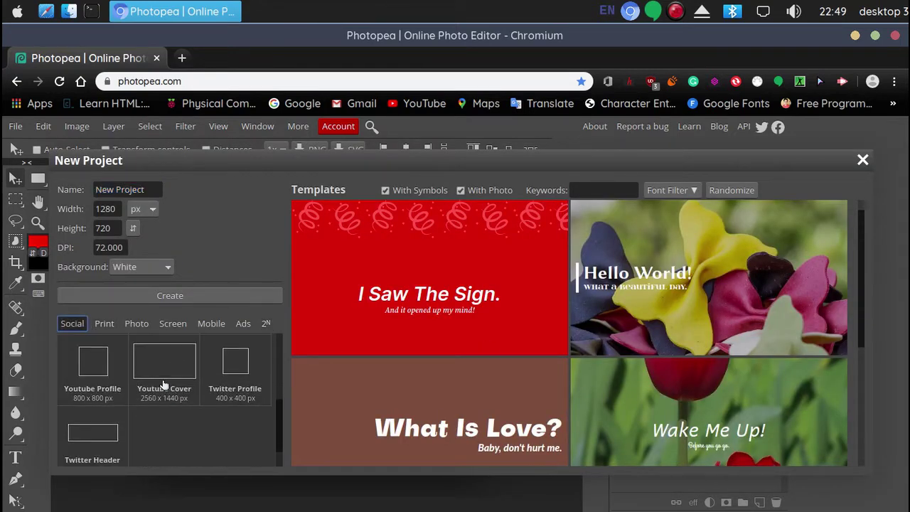
{"action": "left_click", "coordinate": [165, 388]}
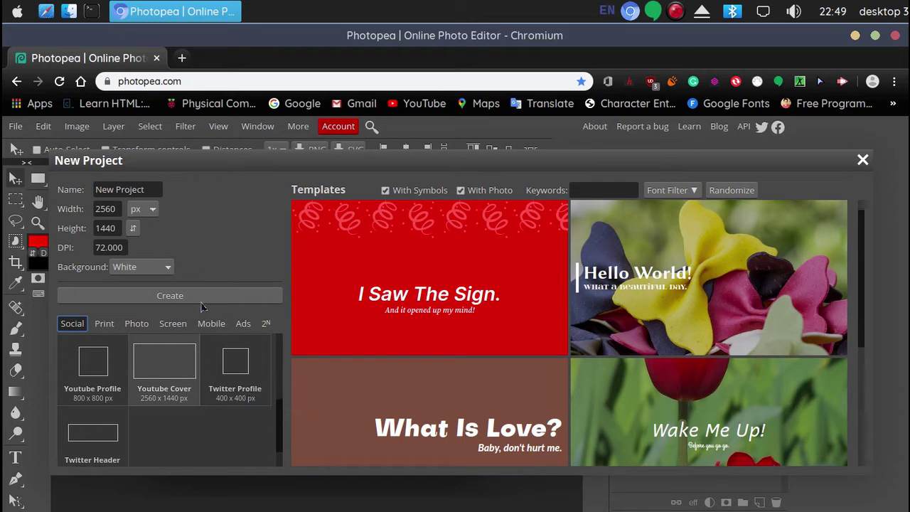
{"action": "left_click", "coordinate": [223, 303]}
{"action": "key", "text": "Return"}
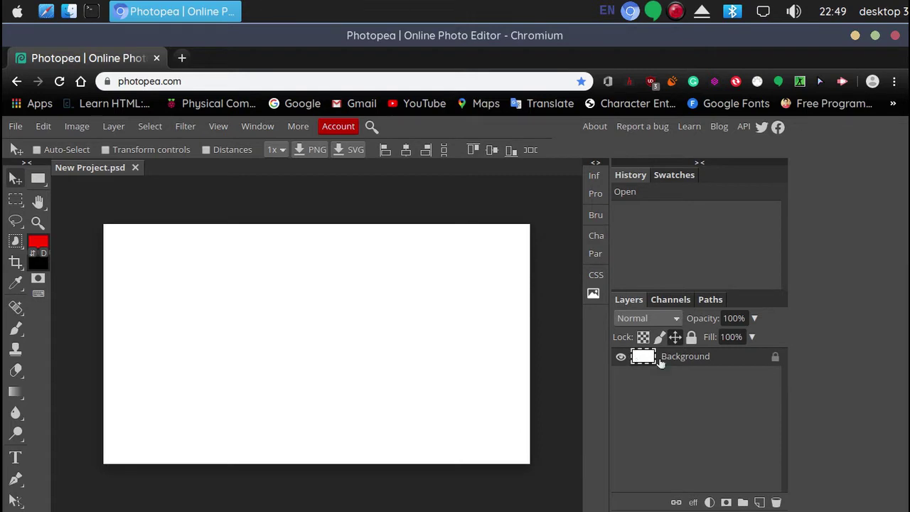
Unlock the Background layer, then close an accidentally opened browser tab.
{"action": "left_click", "coordinate": [776, 358]}
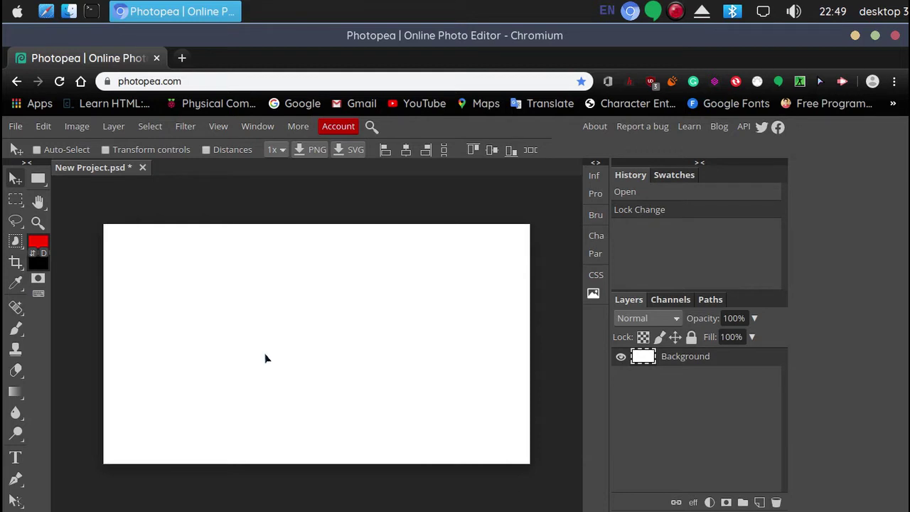
{"action": "key", "text": "ctrl+t"}
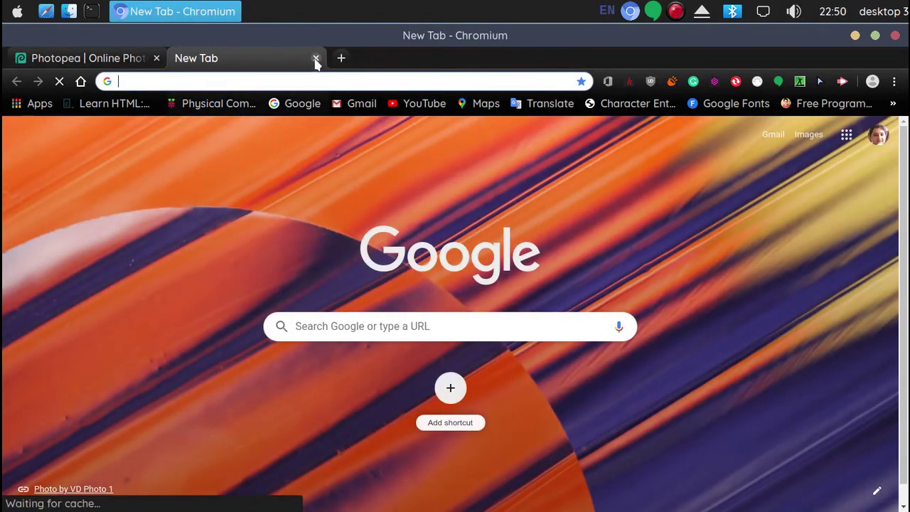
{"action": "left_click", "coordinate": [316, 58]}
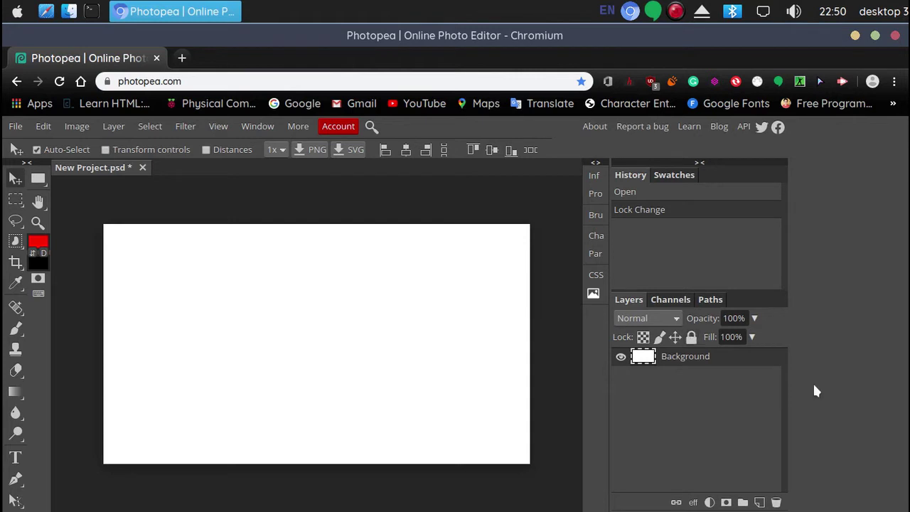
Free-transform the white layer in and back out to the full 2560×1440 canvas.
{"action": "left_click", "coordinate": [106, 150]}
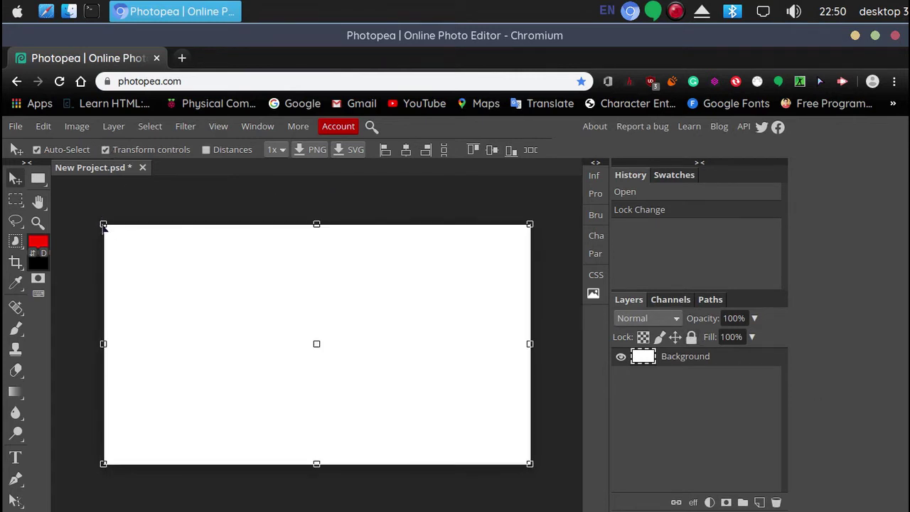
{"action": "left_click_drag", "start_coordinate": [104, 224], "coordinate": [172, 270]}
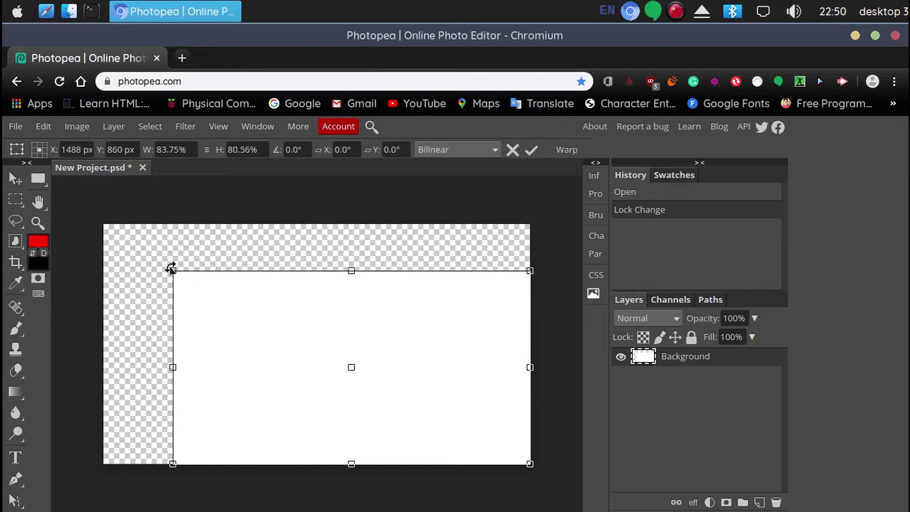
{"action": "left_click_drag", "start_coordinate": [172, 270], "coordinate": [102, 226]}
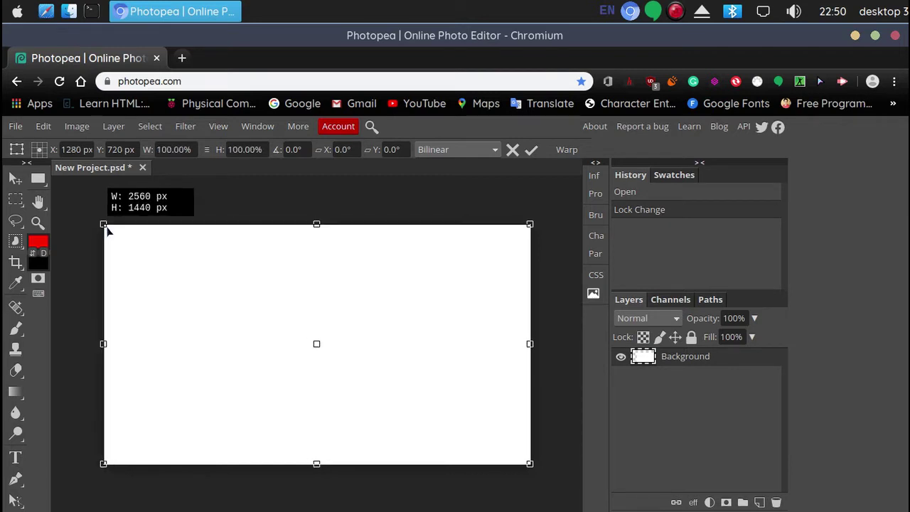
{"action": "left_click_drag", "start_coordinate": [102, 226], "coordinate": [103, 224]}
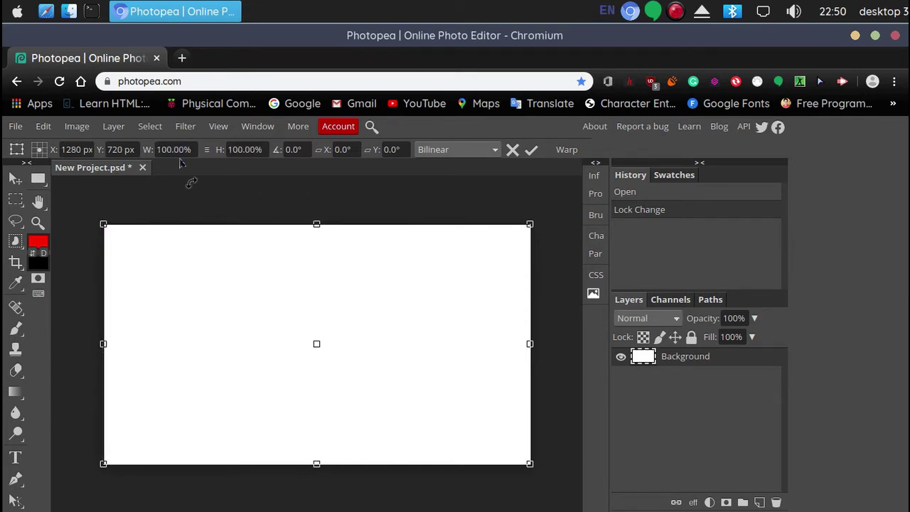
{"action": "key", "text": "Return"}
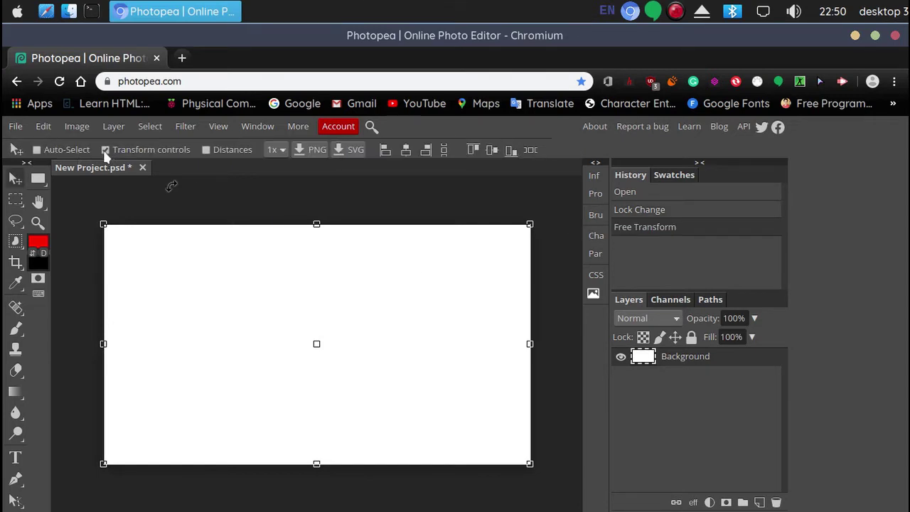
Turn off Transform controls, minimize Chromium, then restore the Photopea window.
{"action": "left_click", "coordinate": [105, 150]}
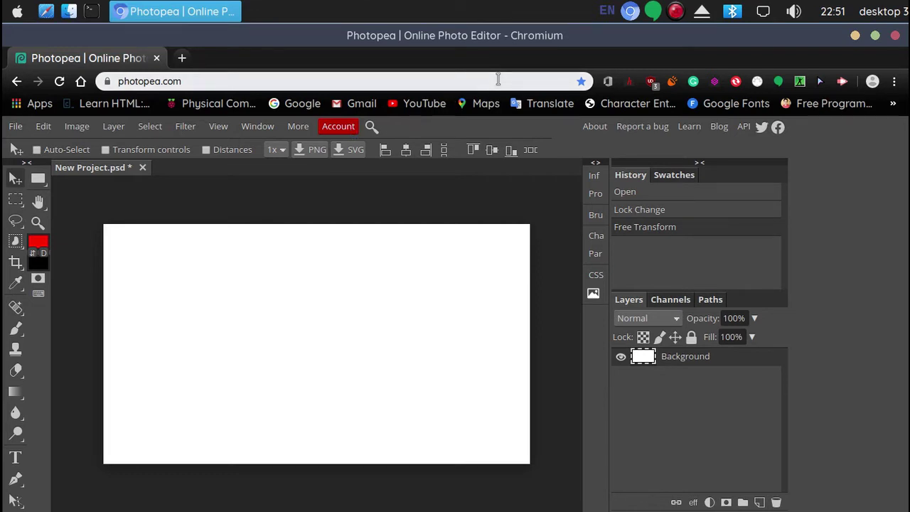
{"action": "left_click", "coordinate": [856, 34]}
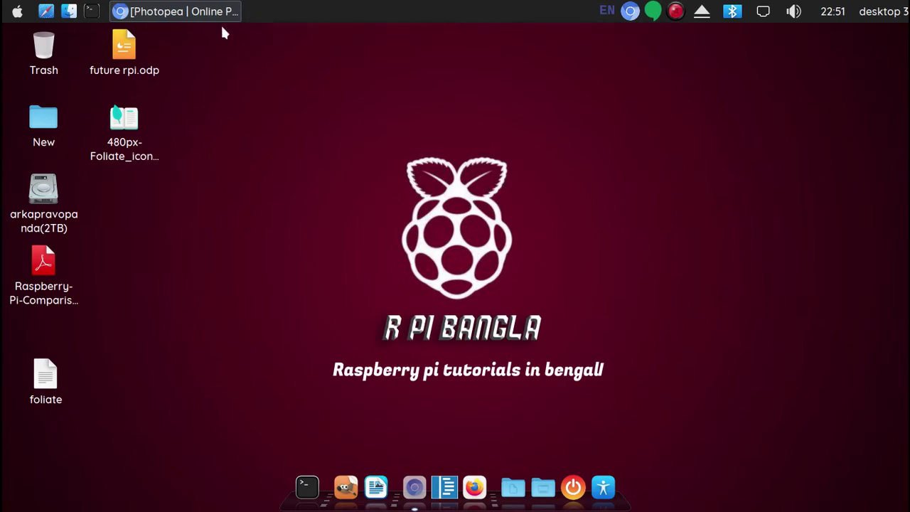
{"action": "left_click", "coordinate": [200, 13]}
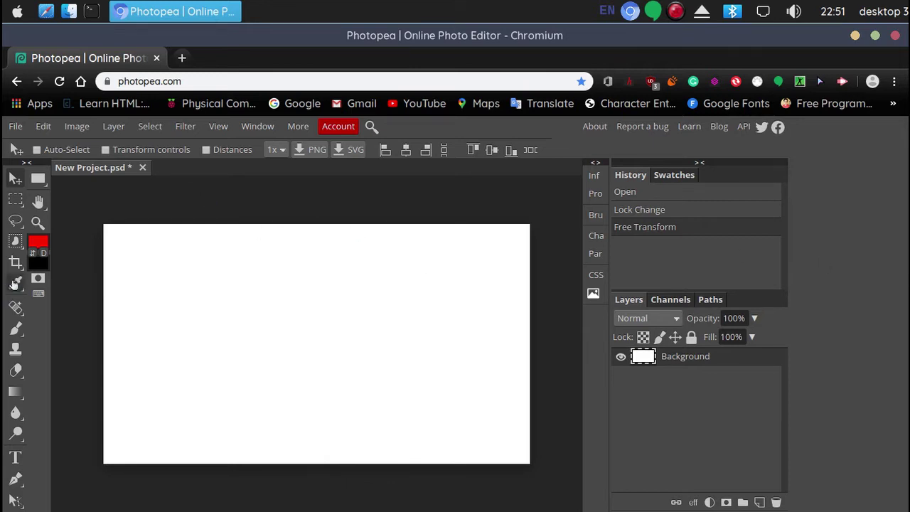
Check the selection and healing tool variants, then show File > Export as formats.
{"action": "right_click", "coordinate": [15, 240]}
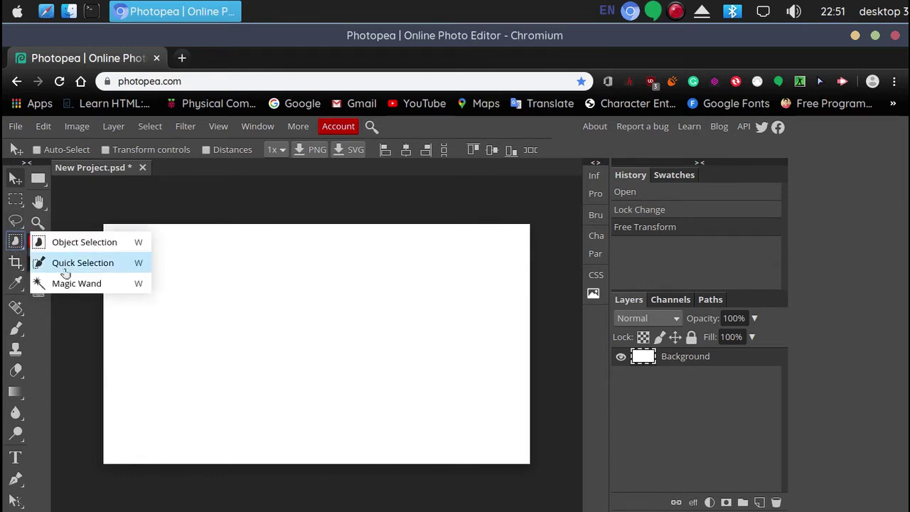
{"action": "left_click", "coordinate": [72, 330]}
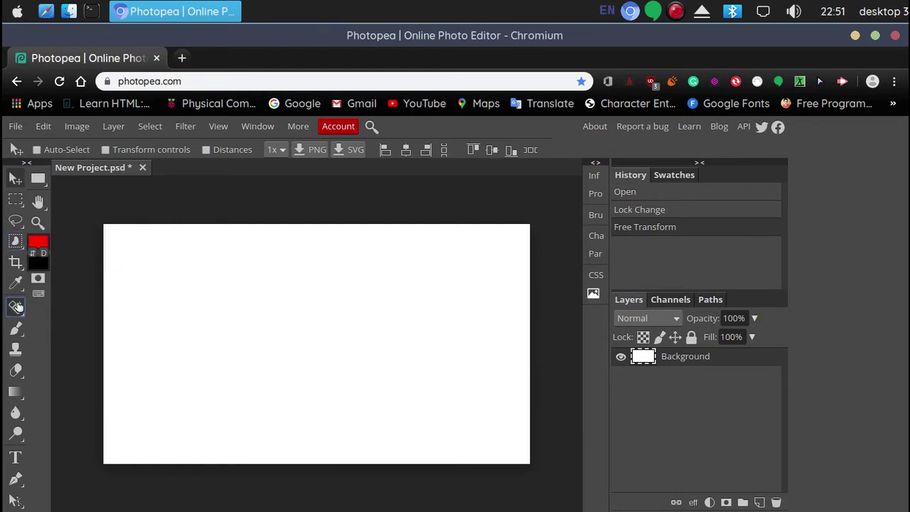
{"action": "right_click", "coordinate": [16, 306]}
{"action": "left_click", "coordinate": [66, 282]}
{"action": "left_click", "coordinate": [15, 126]}
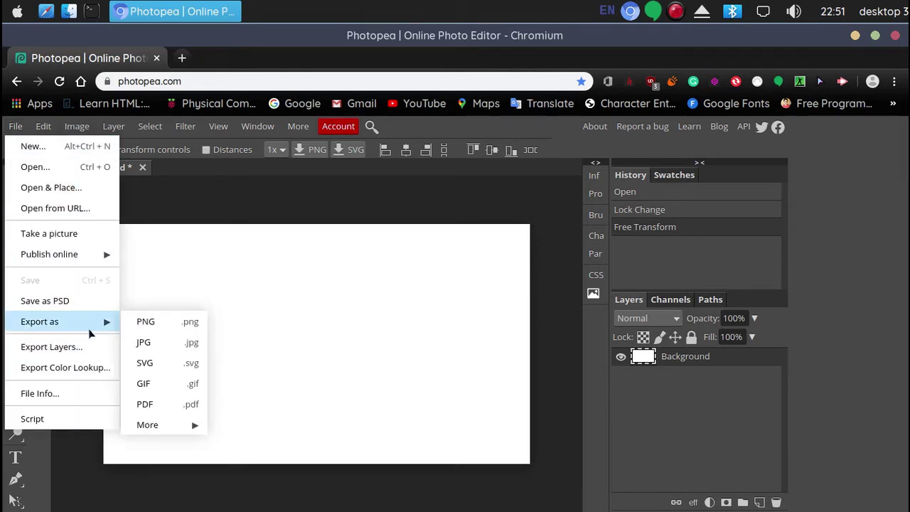
{"action": "mouse_move", "coordinate": [39, 322]}
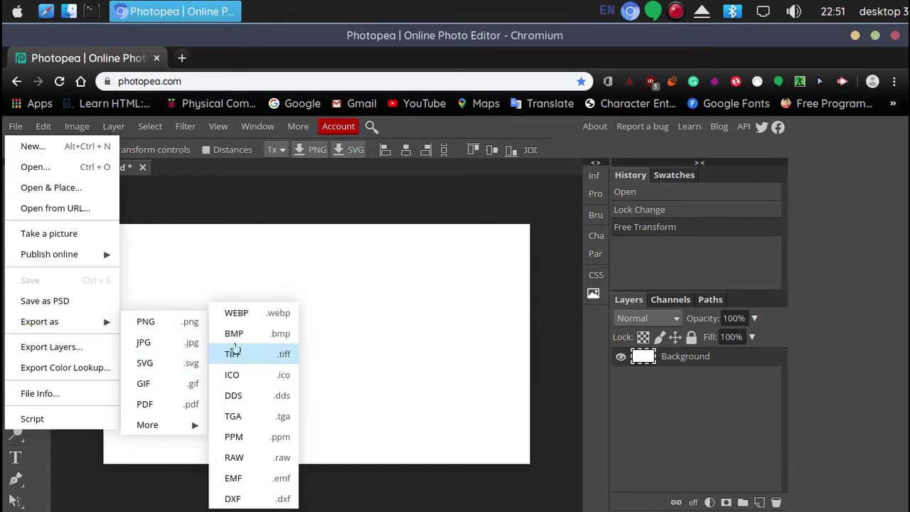
{"action": "mouse_move", "coordinate": [158, 425]}
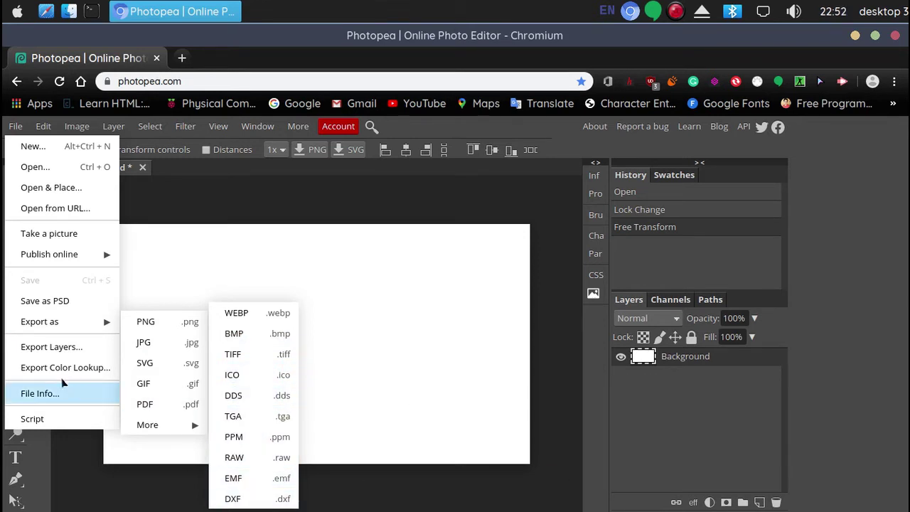
Dismiss the File and export menus to reveal the blank white canvas.
{"action": "left_click", "coordinate": [443, 328]}
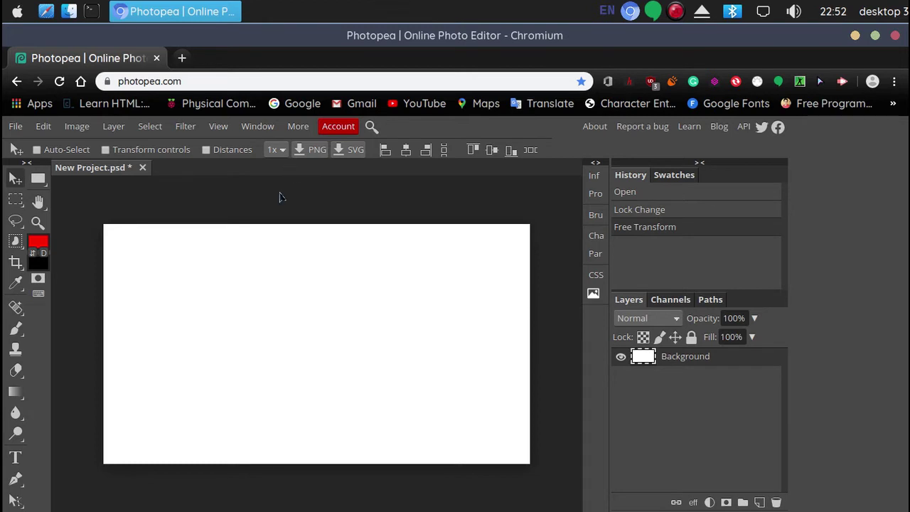
Load unsplash.com in a new browser tab.
{"action": "key", "text": "ctrl+t"}
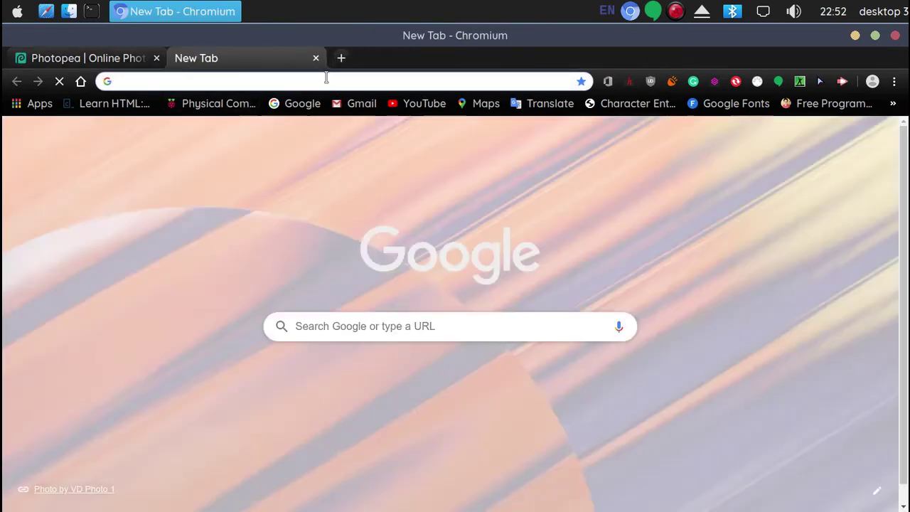
{"action": "type", "text": "un"}
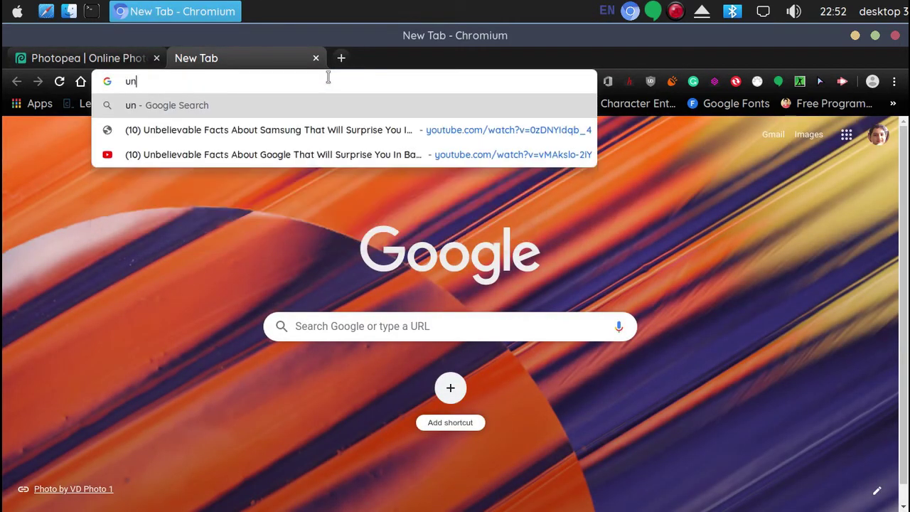
{"action": "type", "text": "spla"}
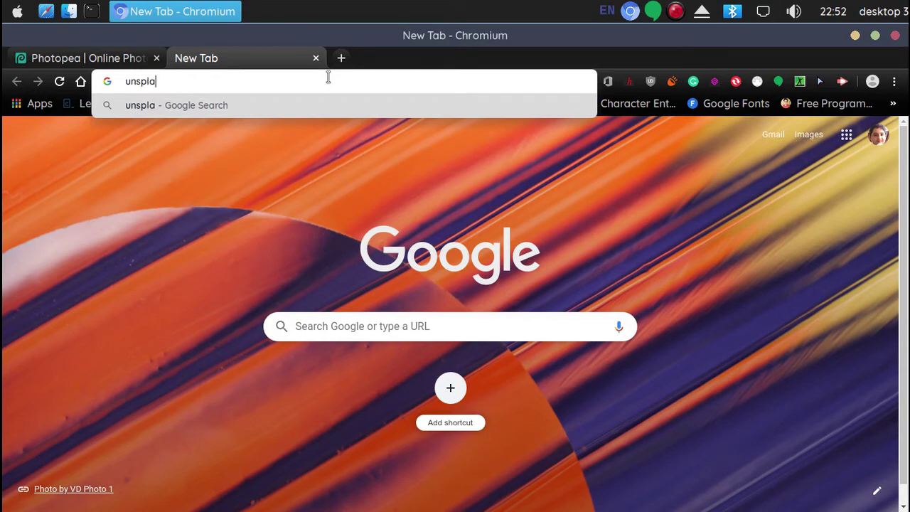
{"action": "type", "text": "sh"}
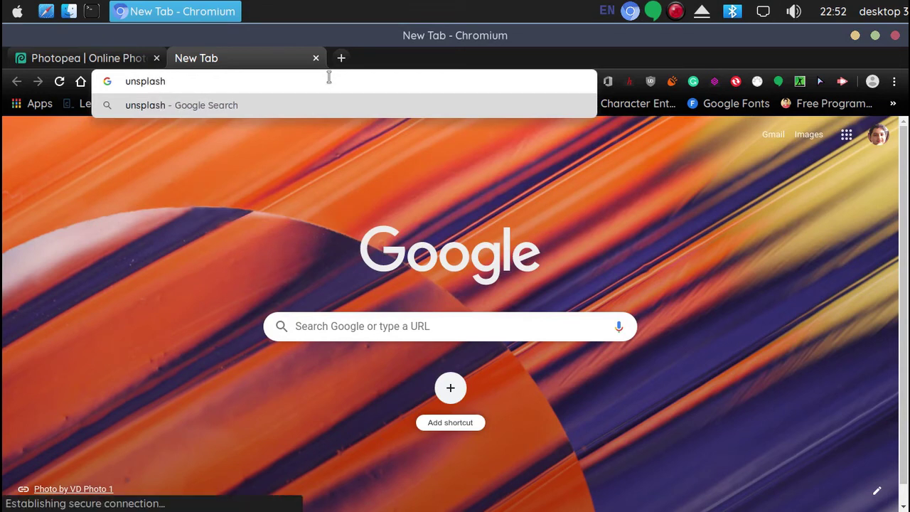
{"action": "type", "text": ".co"}
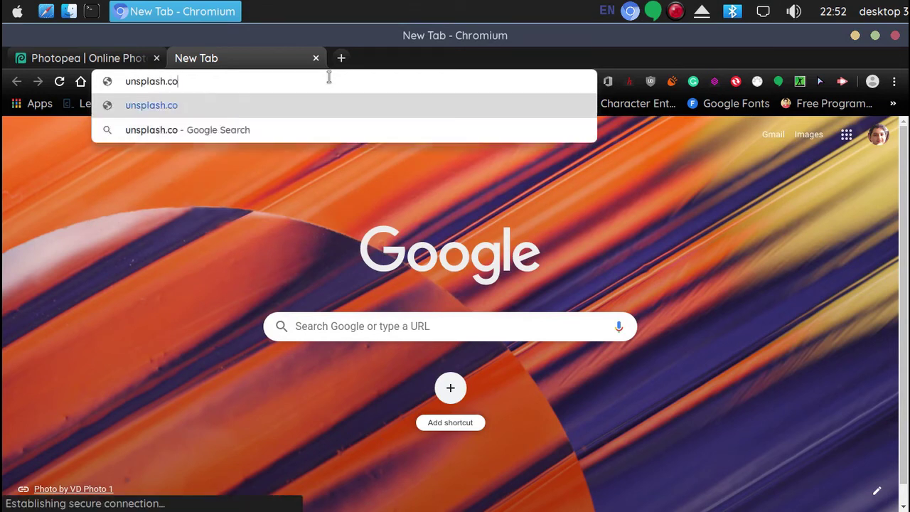
{"action": "type", "text": "m"}
{"action": "key", "text": "Return"}
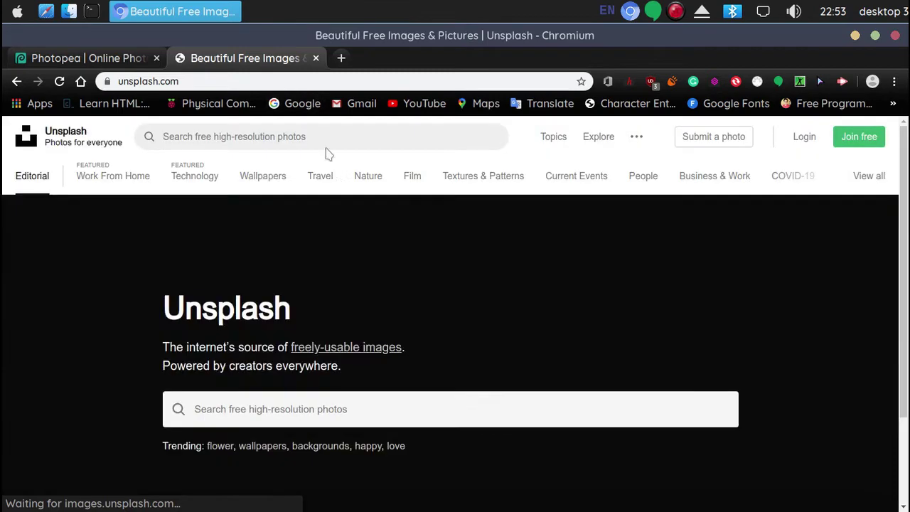
Scroll through the Unsplash photo grid, then close the Unsplash page.
{"action": "scroll", "coordinate": [464, 224], "scroll_direction": "down", "scroll_amount": 3}
{"action": "scroll", "coordinate": [466, 226], "scroll_direction": "down", "scroll_amount": 5}
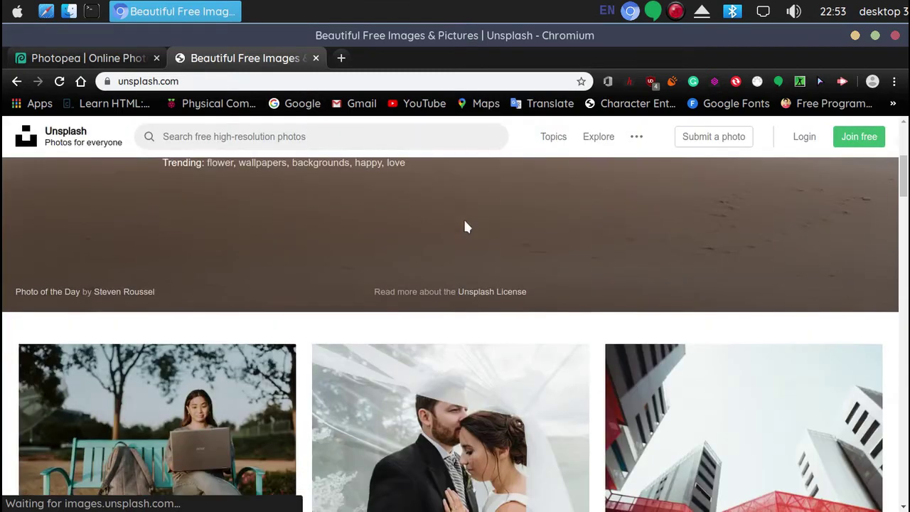
{"action": "scroll", "coordinate": [290, 245], "scroll_direction": "down", "scroll_amount": 5}
{"action": "scroll", "coordinate": [178, 242], "scroll_direction": "down", "scroll_amount": 4}
{"action": "scroll", "coordinate": [220, 235], "scroll_direction": "down", "scroll_amount": 3}
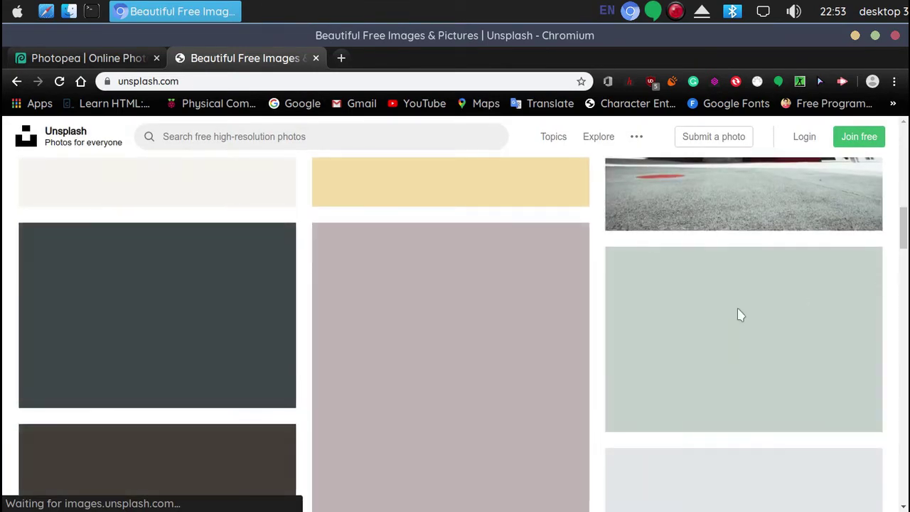
{"action": "scroll", "coordinate": [200, 301], "scroll_direction": "up", "scroll_amount": 2}
{"action": "scroll", "coordinate": [349, 301], "scroll_direction": "up", "scroll_amount": 2}
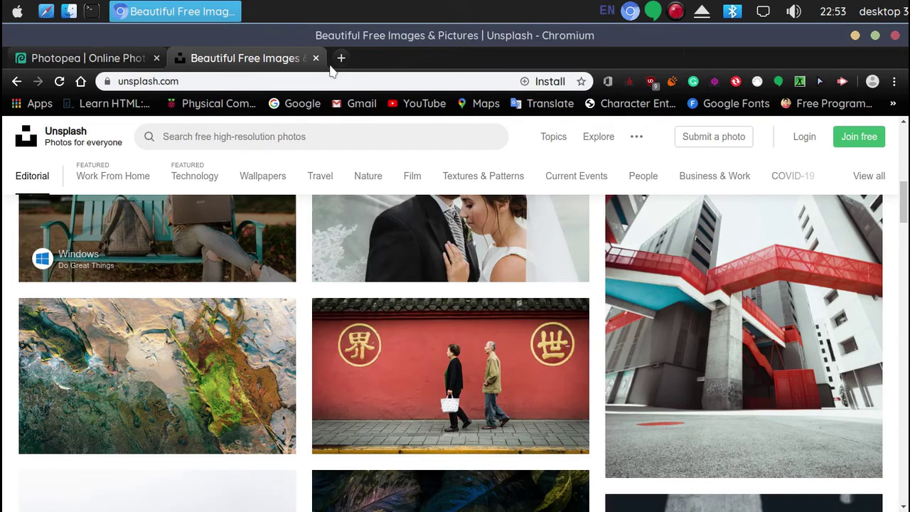
{"action": "key", "text": "ctrl+Tab"}
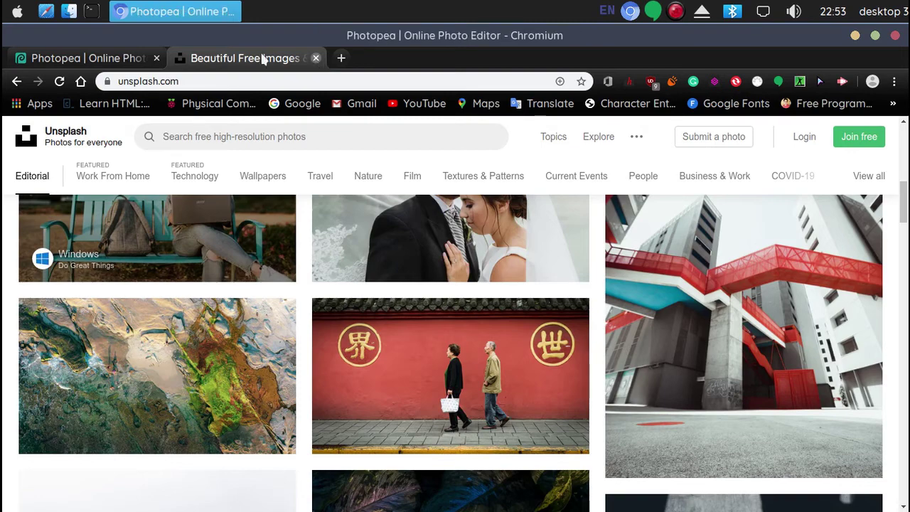
{"action": "left_click", "coordinate": [180, 58]}
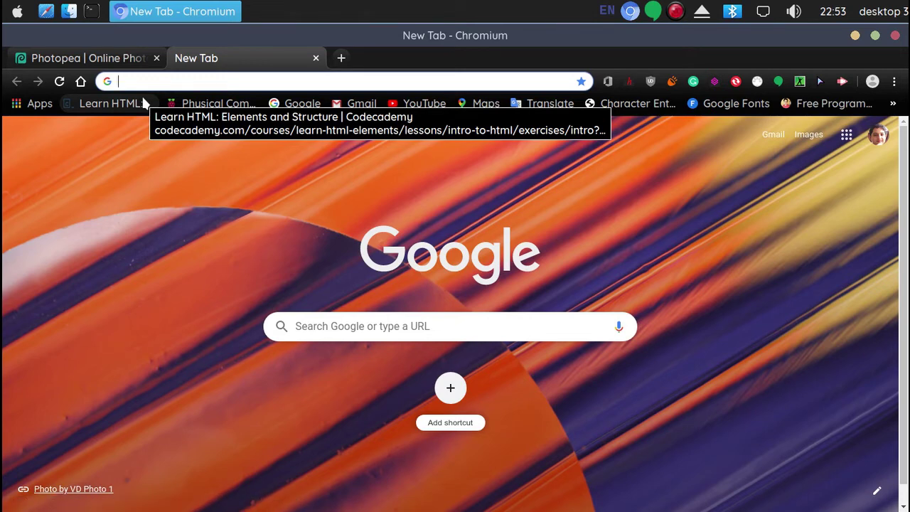
Go to remove.bg in the blank second tab.
{"action": "type", "text": "re"}
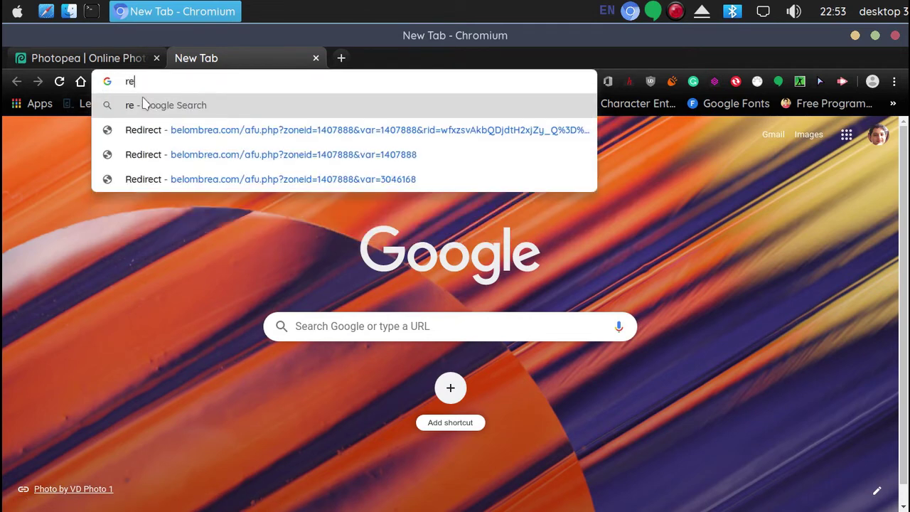
{"action": "type", "text": "move"}
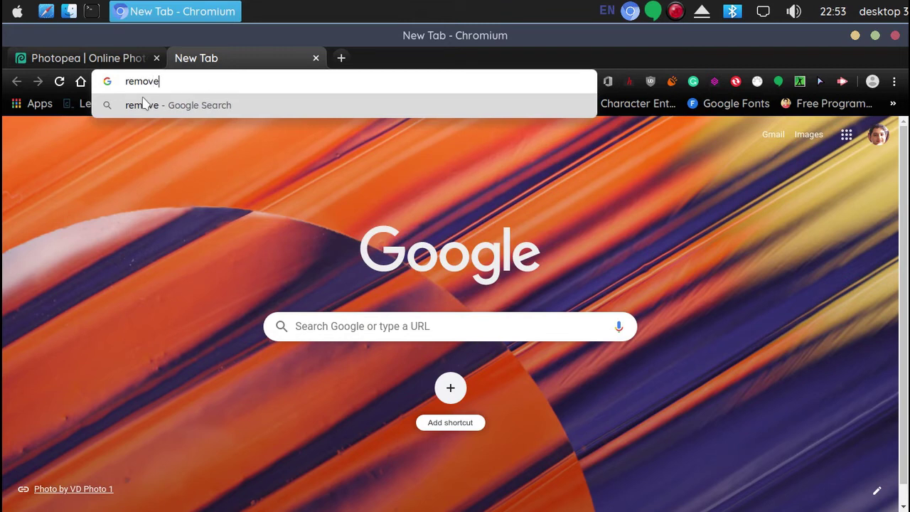
{"action": "type", "text": ".bg"}
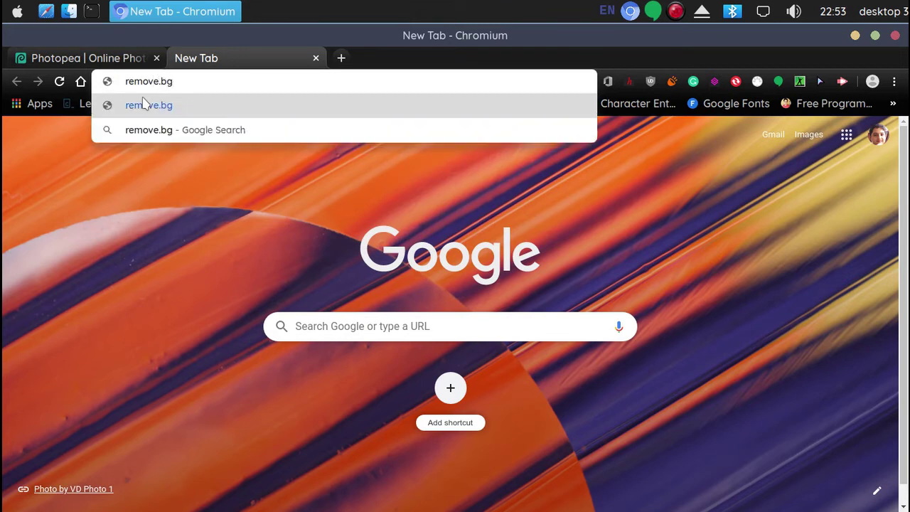
{"action": "key", "text": "Return"}
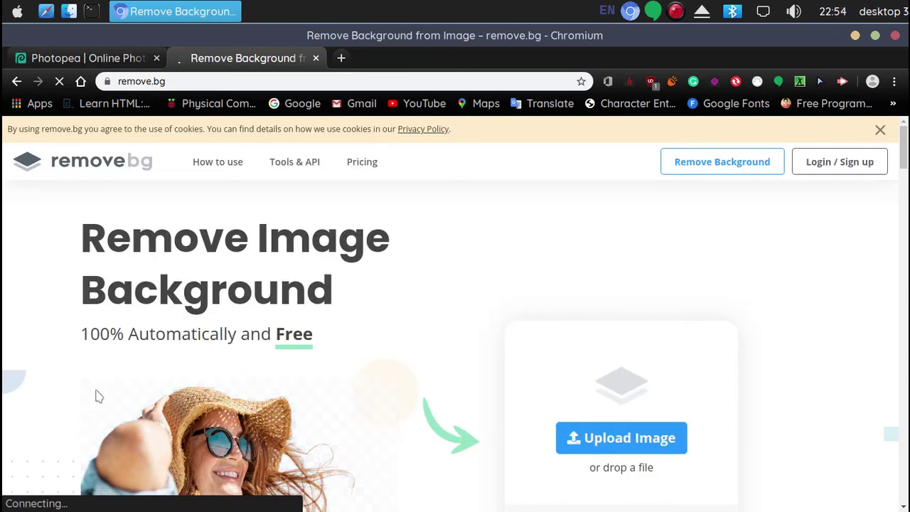
Scroll up and down the remove.bg page, then close its tab to return to Photopea.
{"action": "scroll", "coordinate": [222, 359], "scroll_direction": "down", "scroll_amount": 5}
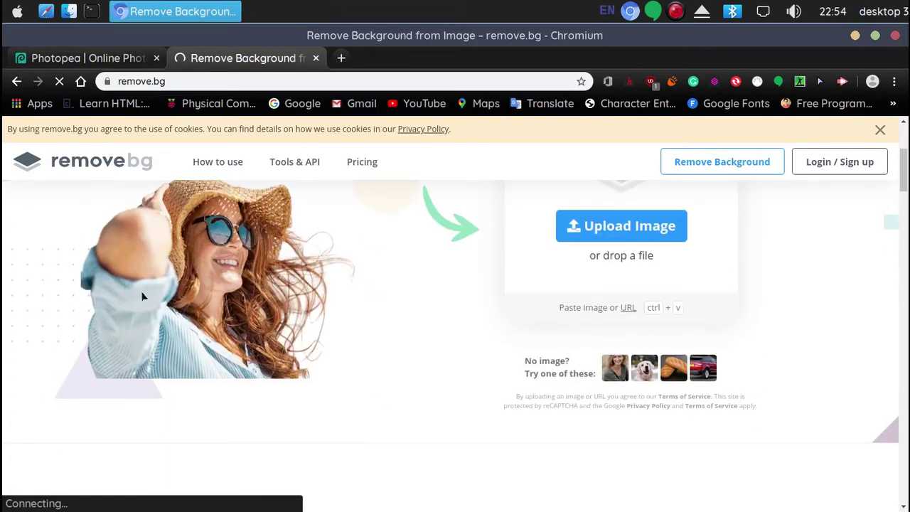
{"action": "scroll", "coordinate": [388, 374], "scroll_direction": "up", "scroll_amount": 3}
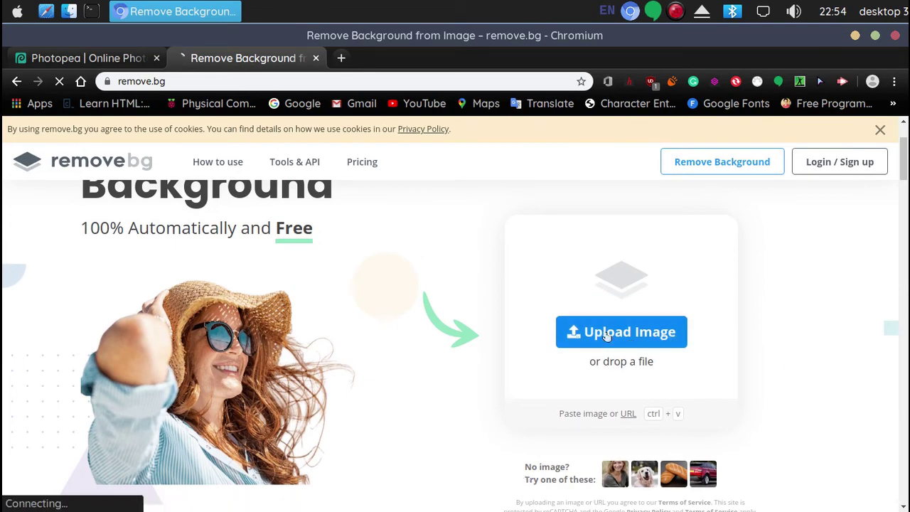
{"action": "scroll", "coordinate": [469, 343], "scroll_direction": "down", "scroll_amount": 2}
{"action": "scroll", "coordinate": [469, 346], "scroll_direction": "down", "scroll_amount": 2}
{"action": "scroll", "coordinate": [469, 346], "scroll_direction": "down", "scroll_amount": 1}
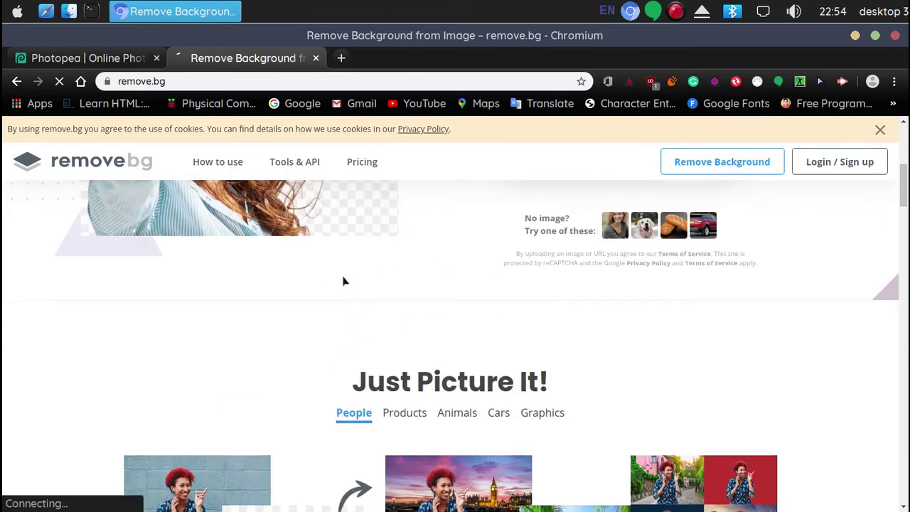
{"action": "scroll", "coordinate": [331, 299], "scroll_direction": "up", "scroll_amount": 2}
{"action": "scroll", "coordinate": [348, 291], "scroll_direction": "down", "scroll_amount": 3}
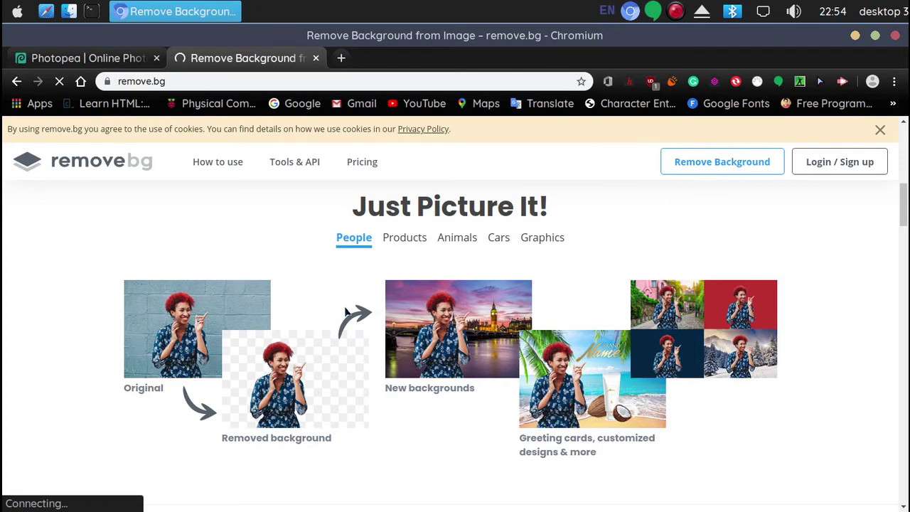
{"action": "scroll", "coordinate": [301, 318], "scroll_direction": "up", "scroll_amount": 2}
{"action": "scroll", "coordinate": [298, 319], "scroll_direction": "down", "scroll_amount": 2}
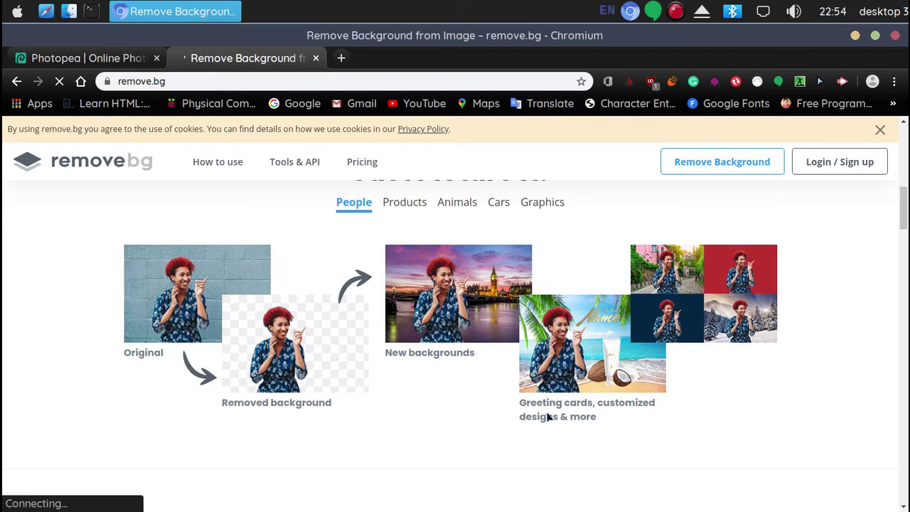
{"action": "scroll", "coordinate": [526, 415], "scroll_direction": "up", "scroll_amount": 3}
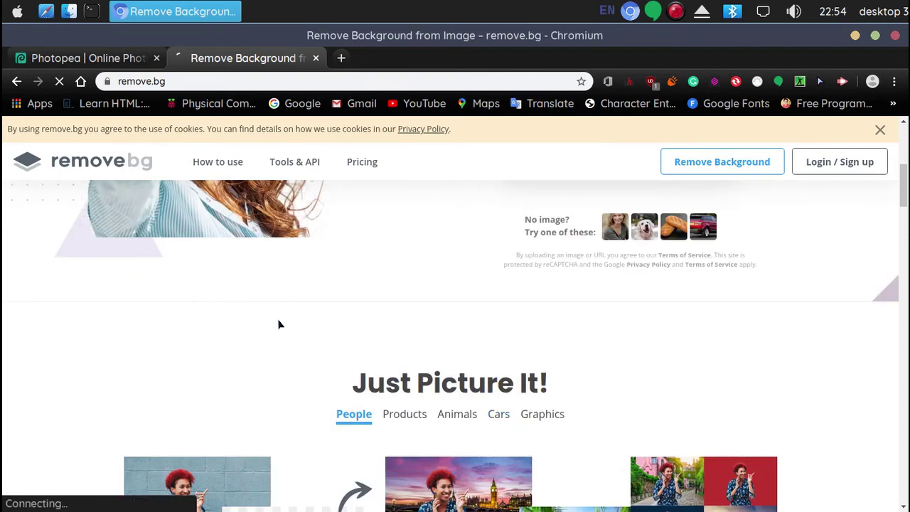
{"action": "scroll", "coordinate": [278, 325], "scroll_direction": "up", "scroll_amount": 2}
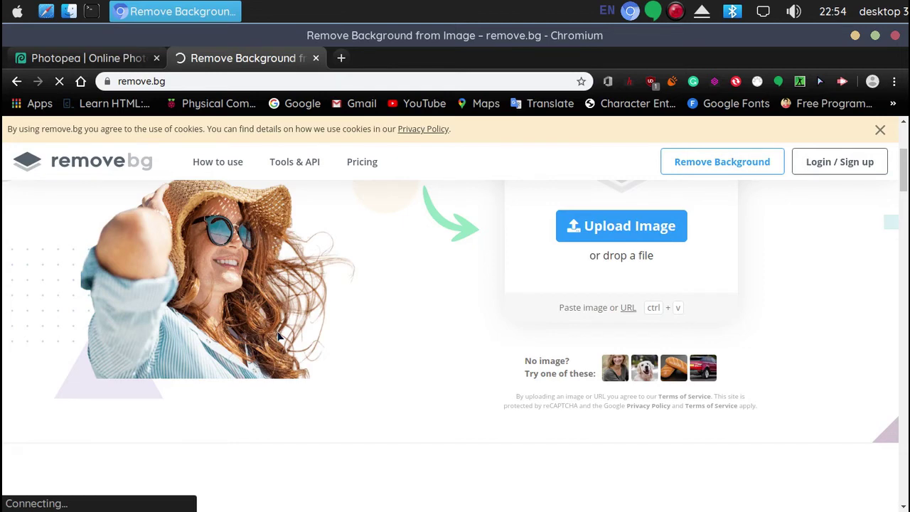
{"action": "scroll", "coordinate": [276, 338], "scroll_direction": "up", "scroll_amount": 3}
{"action": "scroll", "coordinate": [274, 337], "scroll_direction": "up", "scroll_amount": 1}
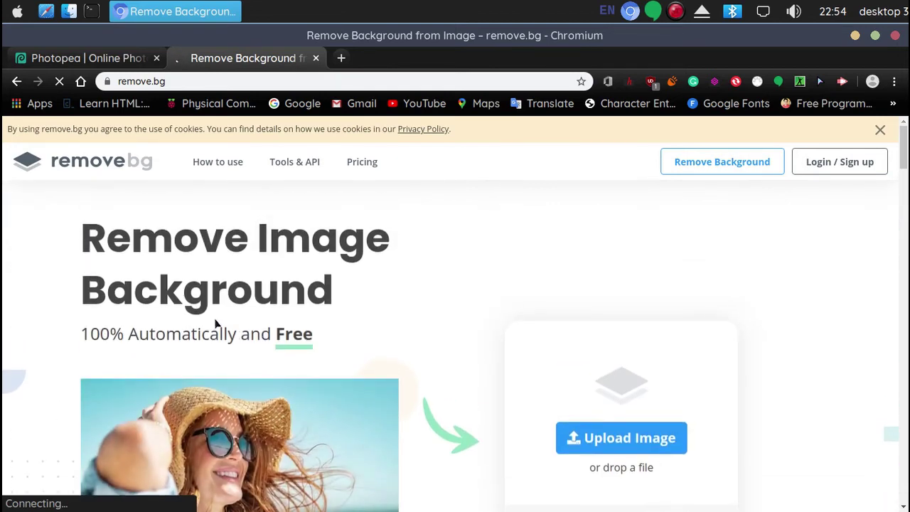
{"action": "left_click", "coordinate": [317, 58]}
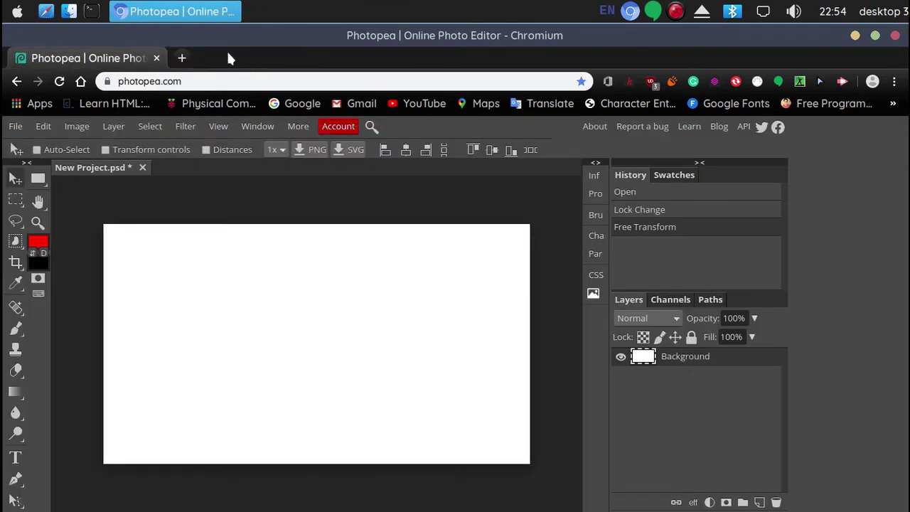
Close the browser window, choosing Leave to discard the unsaved Photopea project.
{"action": "left_click", "coordinate": [185, 59]}
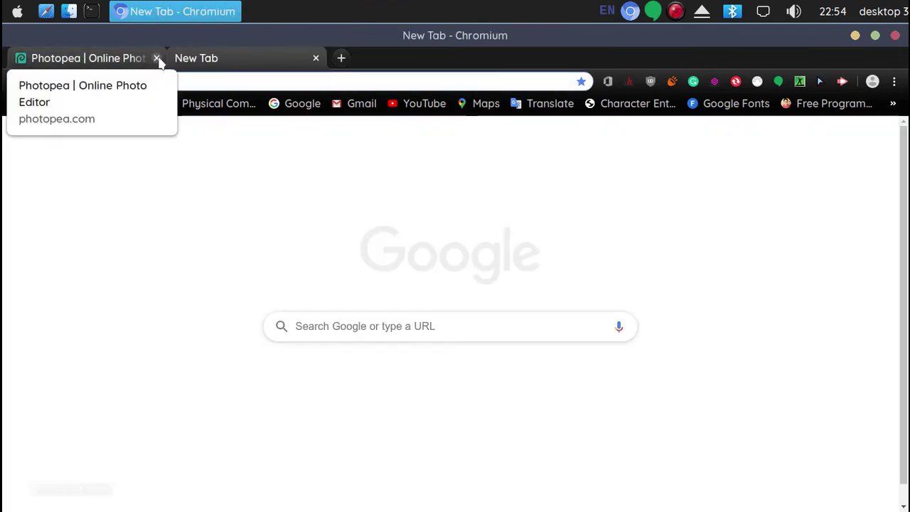
{"action": "left_click", "coordinate": [149, 58]}
{"action": "left_click", "coordinate": [896, 36]}
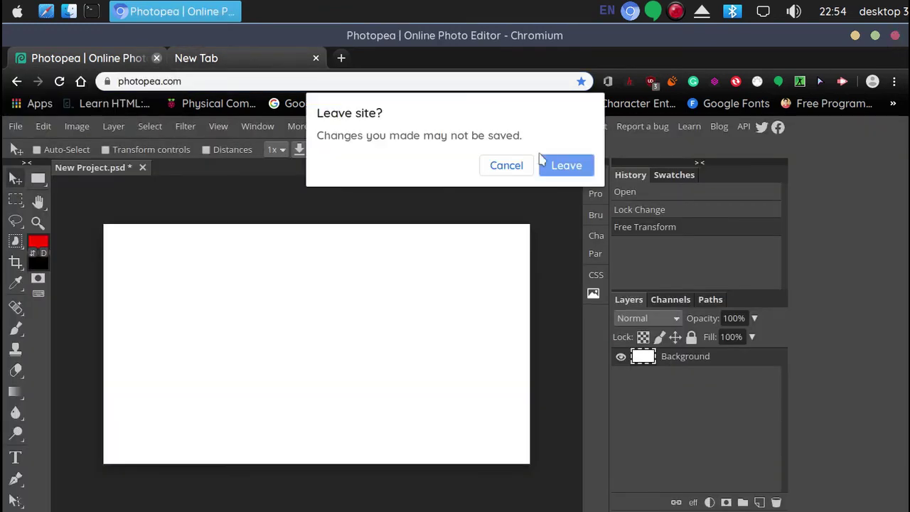
{"action": "left_click", "coordinate": [558, 169]}
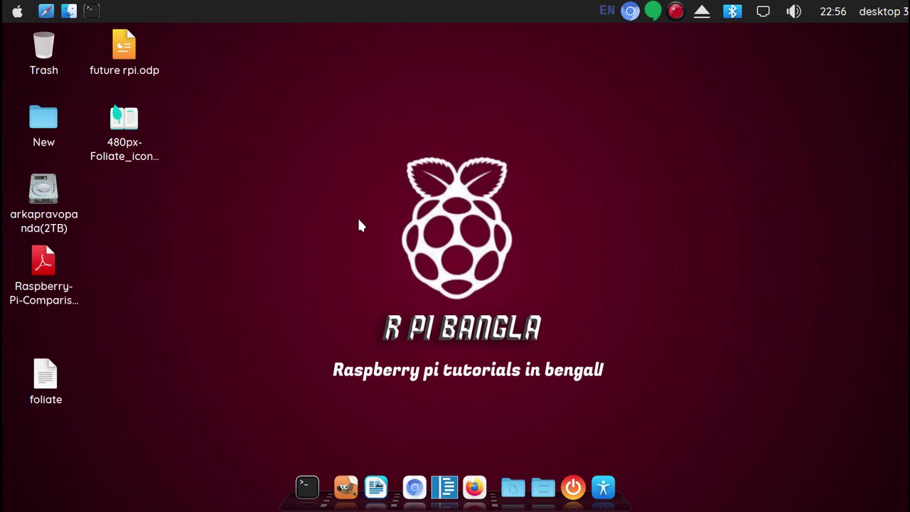
{"action": "left_click", "coordinate": [677, 12]}
{"action": "left_click", "coordinate": [638, 116]}
{"action": "left_click", "coordinate": [675, 11]}
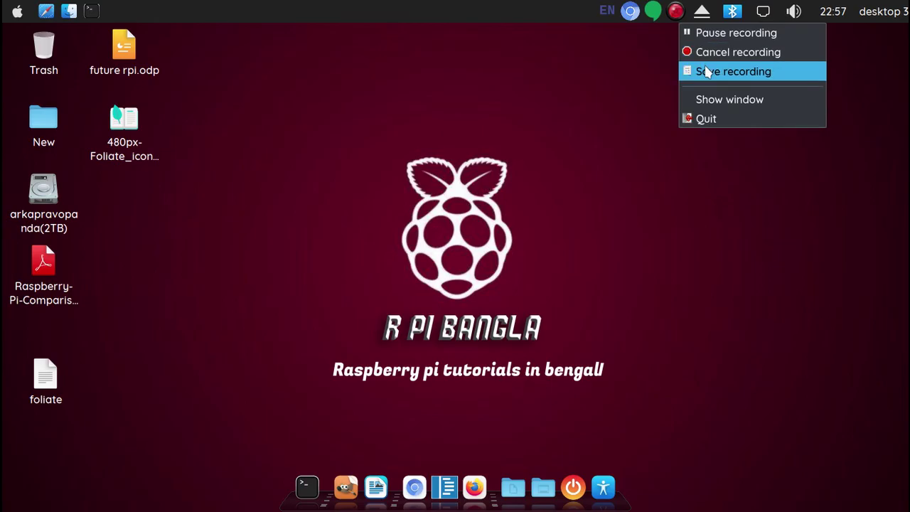
Stop and save the screen recording from the recorder tray menu.
{"action": "left_click", "coordinate": [711, 69]}
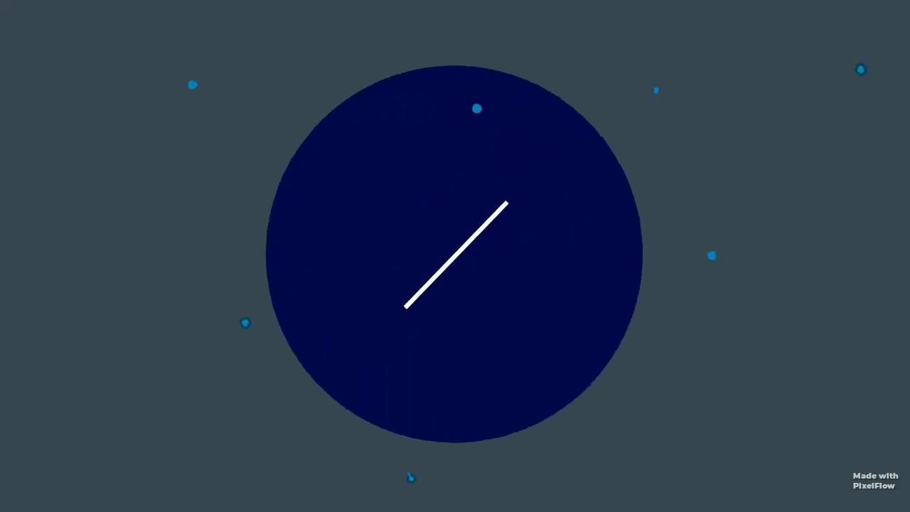